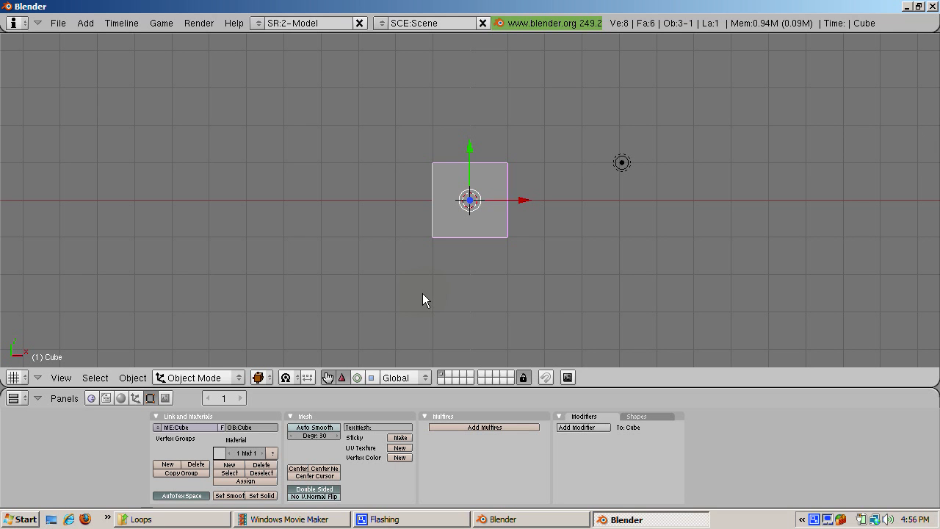
Step: Enter Edit Mode and subdivide the cube three times into a dense 386-vertex grid
left_click(416, 297)
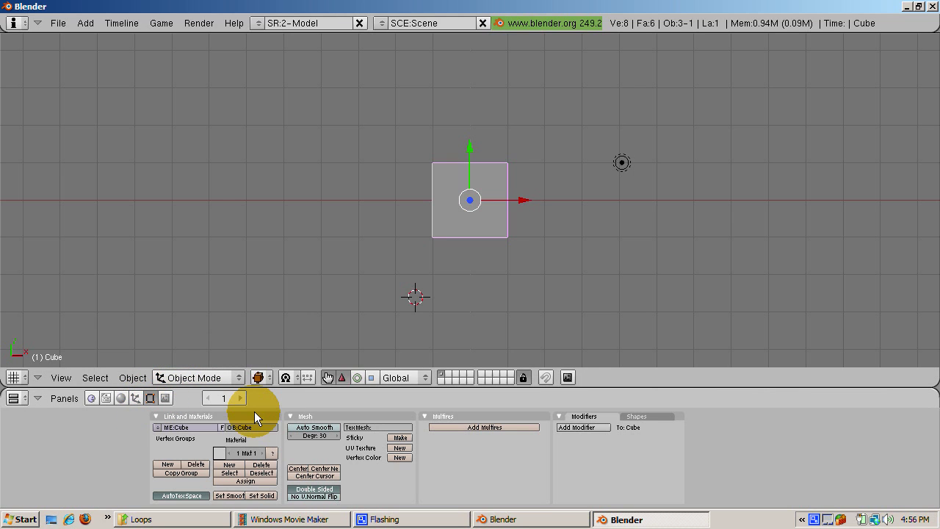
key("Tab")
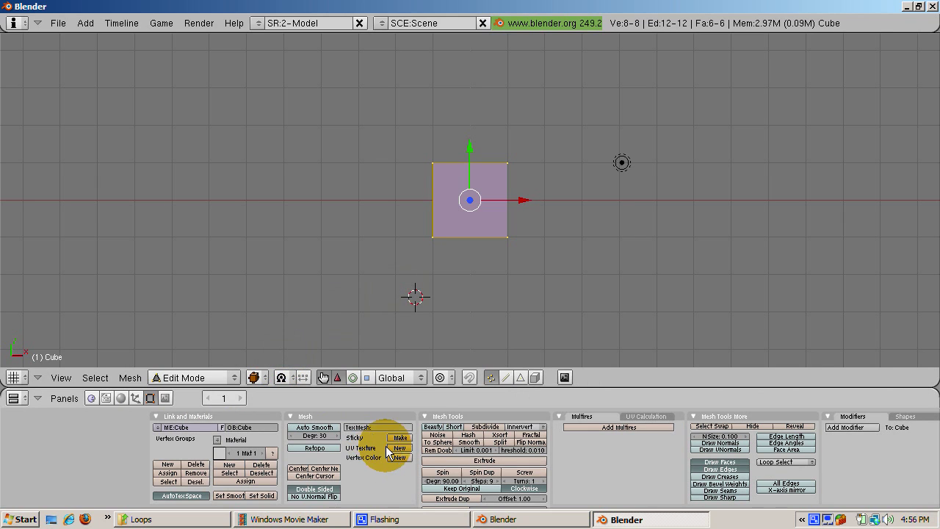
left_click(475, 428)
left_click(475, 428)
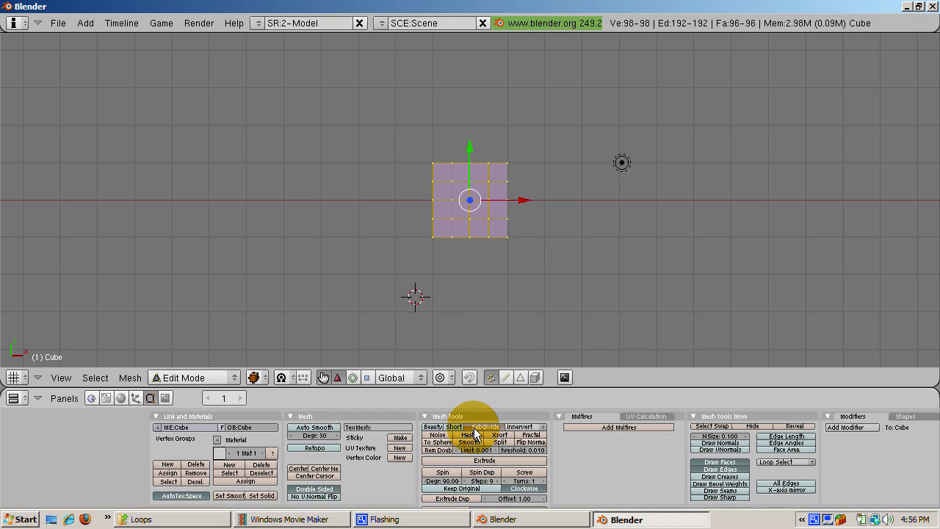
left_click(473, 427)
Step: Hide the transform manipulator and orbit to see the cube's top and side
left_click(323, 376)
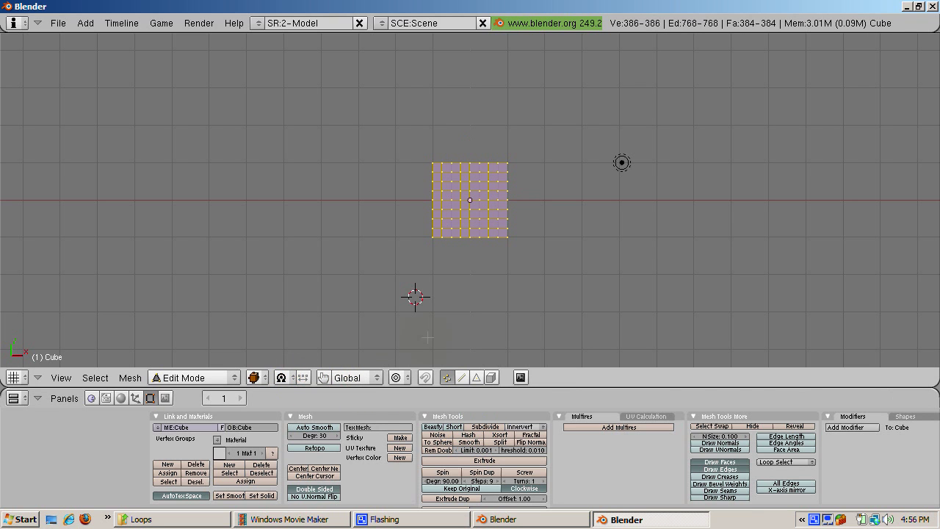
middle_click_drag(512, 269, 458, 295)
left_click(459, 294)
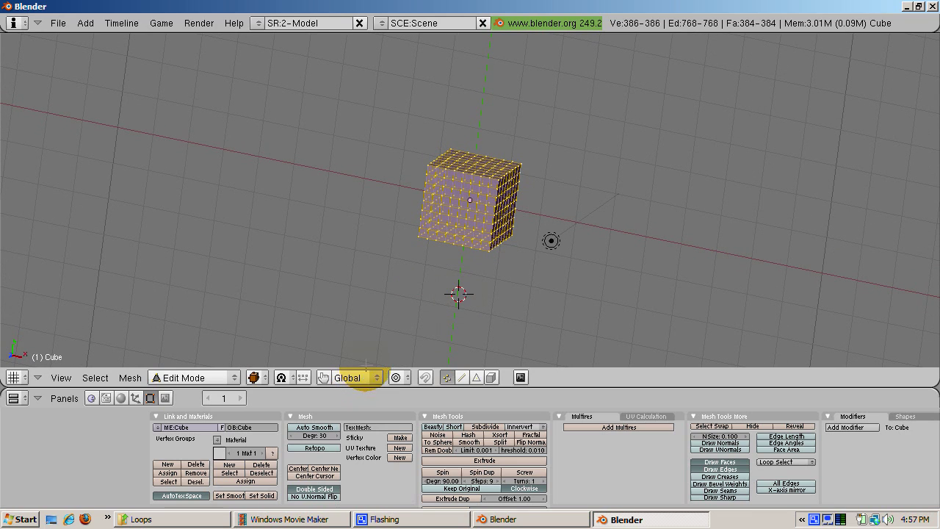
key("a")
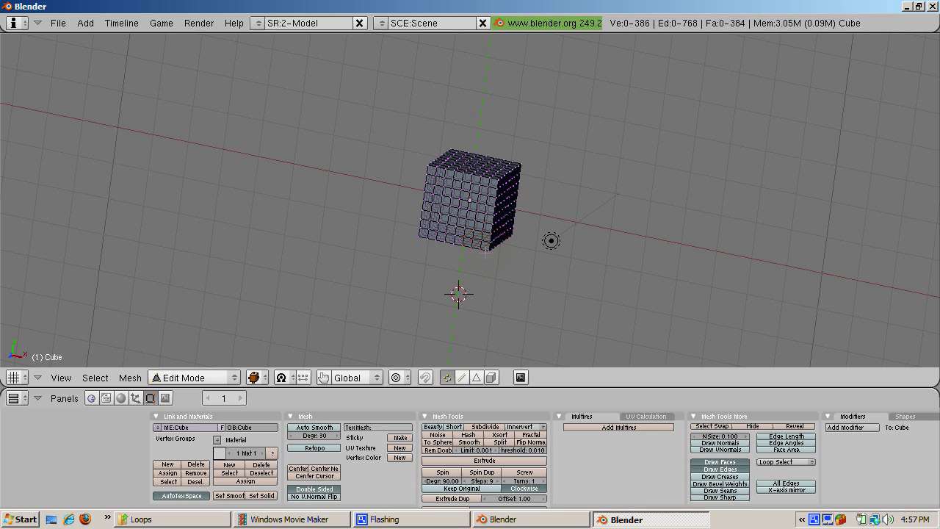
right_click(493, 244)
right_click(489, 245, "alt")
right_click(500, 178, "alt")
right_click(427, 169, "alt")
key("a")
right_click(429, 167, "alt")
right_click(429, 167, "alt")
key("a")
right_click(454, 229, "alt")
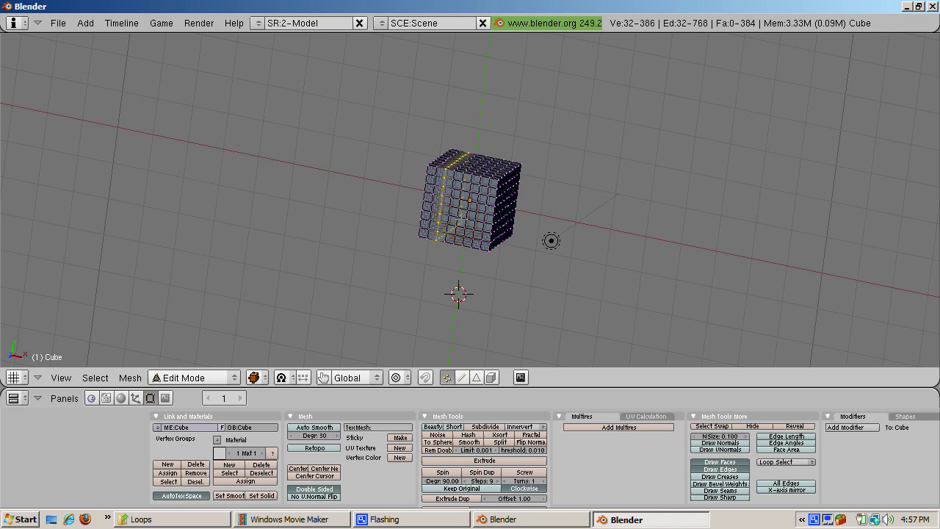
right_click(463, 216, "alt")
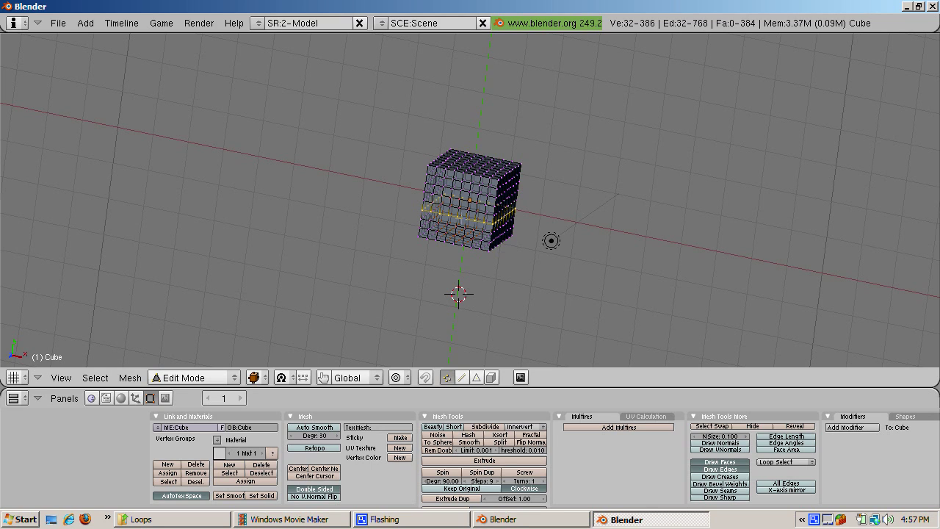
right_click(468, 197, "alt")
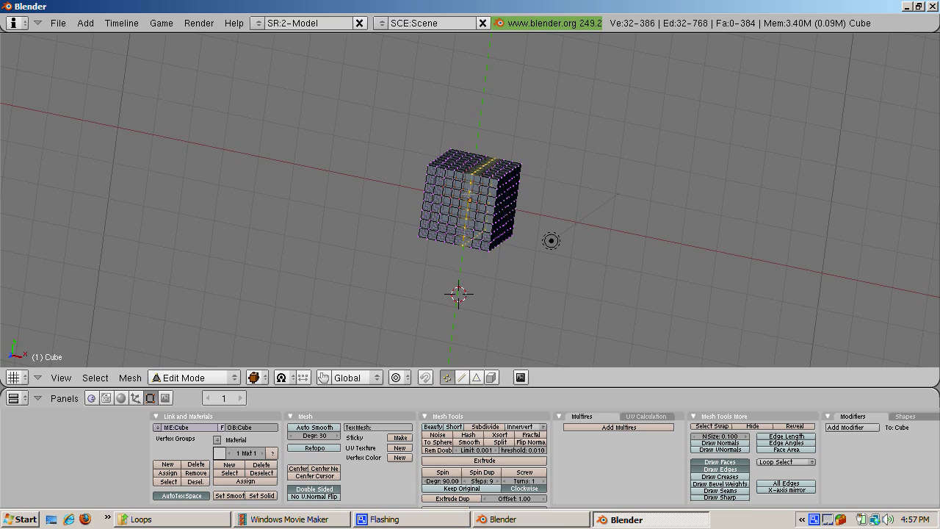
right_click(443, 200, "alt")
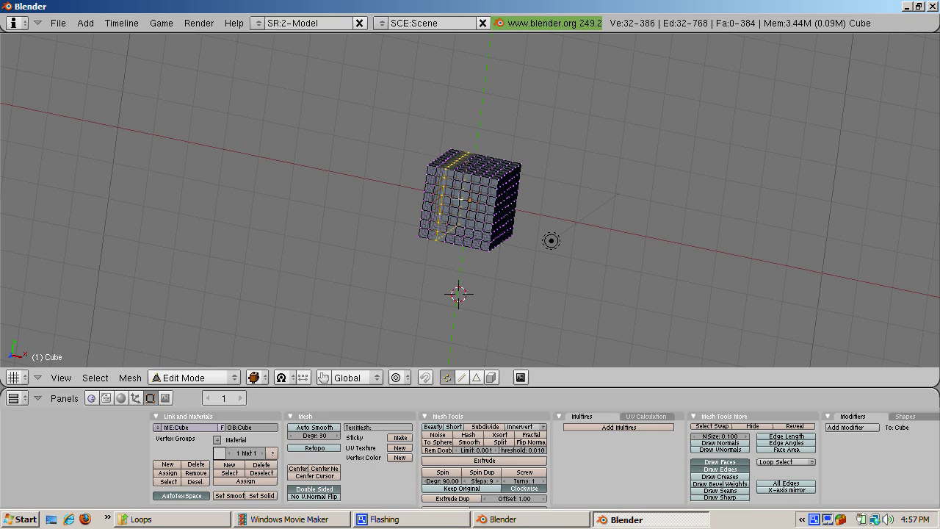
right_click(468, 207, "alt")
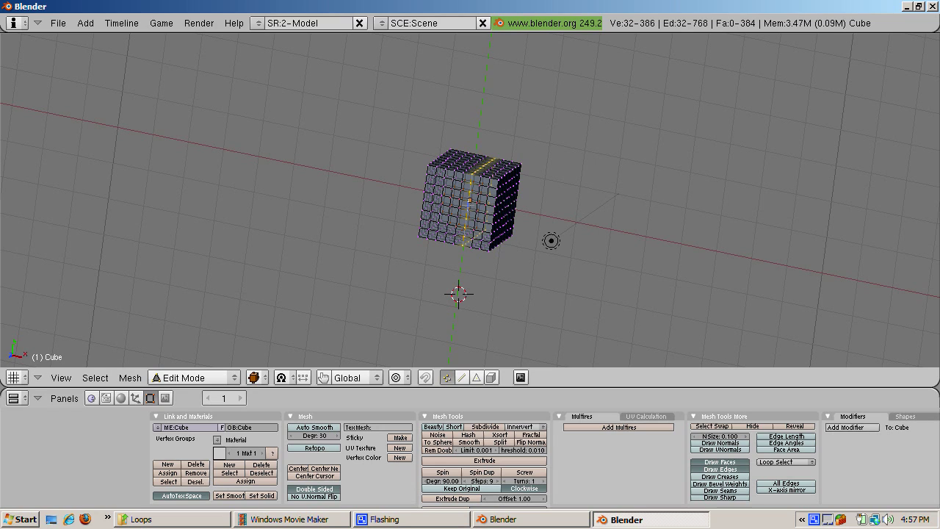
key("a")
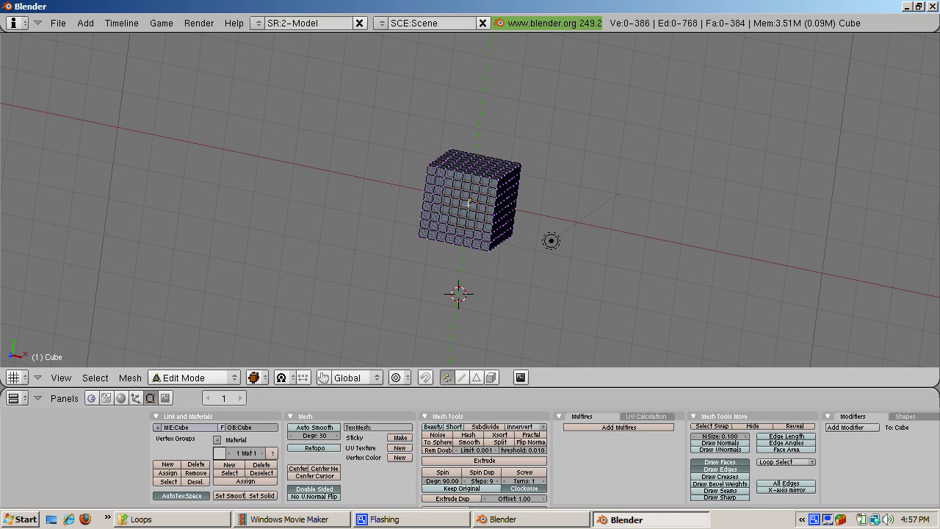
right_click(450, 232, "ctrl+alt")
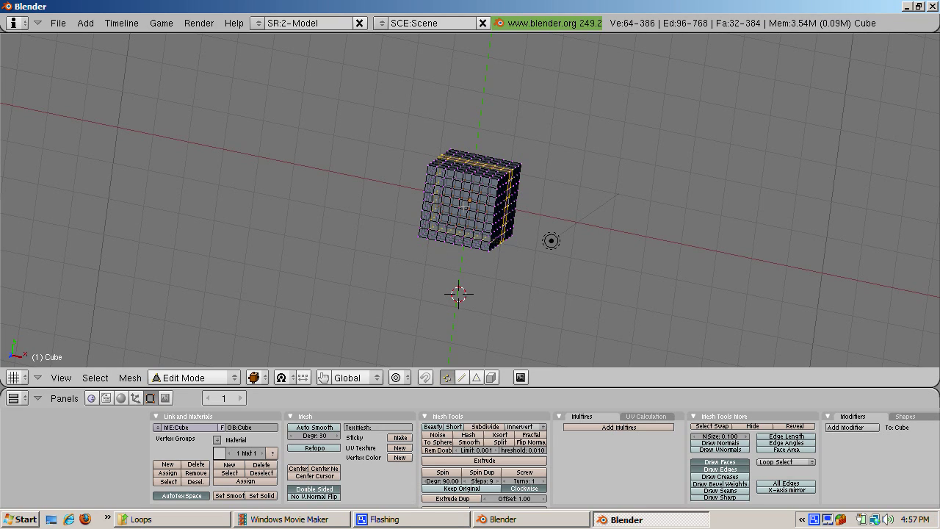
right_click(445, 202, "ctrl+alt")
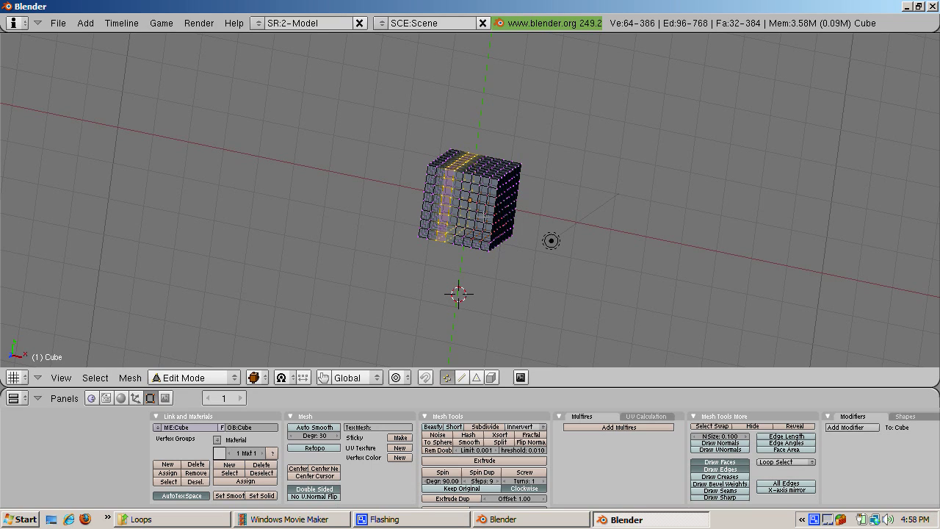
right_click(484, 218, "ctrl+alt")
right_click(470, 202, "ctrl+alt")
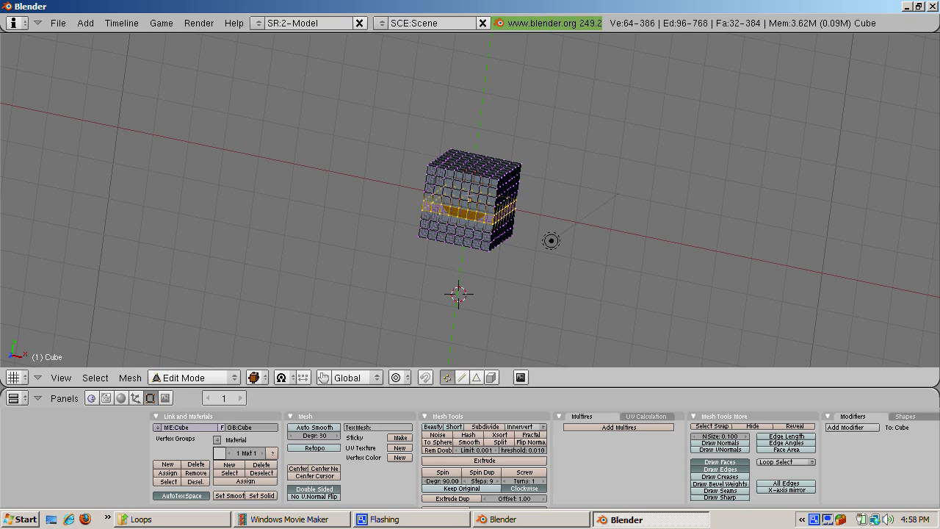
right_click(470, 200, "ctrl+alt")
right_click(470, 199, "alt+shift")
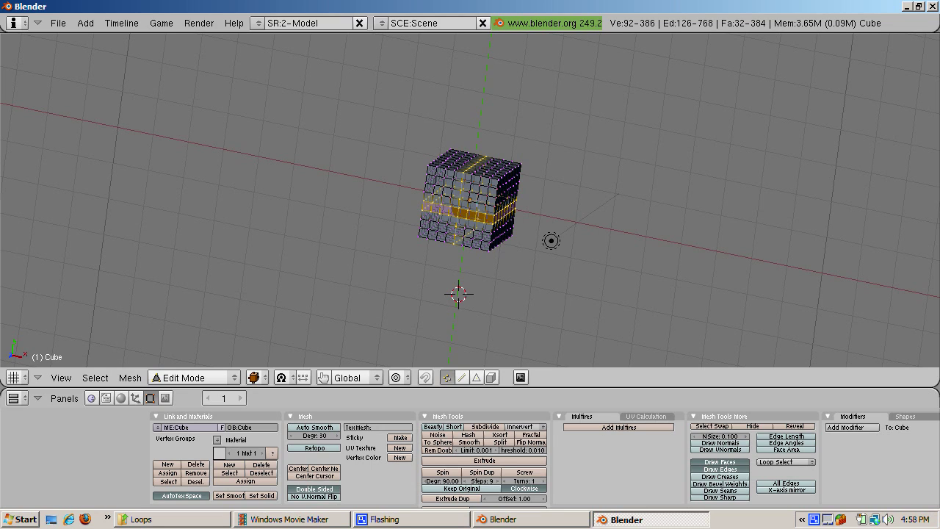
right_click(478, 220, "alt+shift")
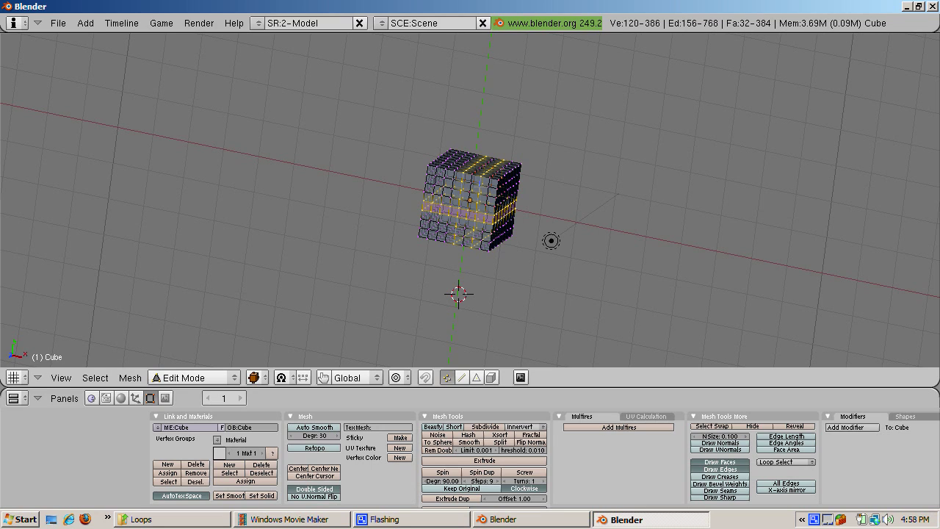
right_click(445, 180, "alt+shift")
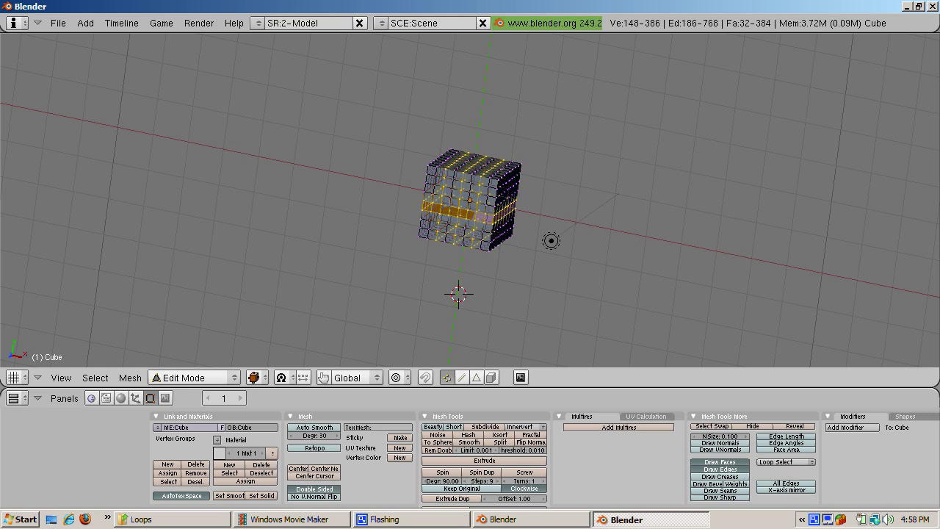
key("ctrl+KP_Add")
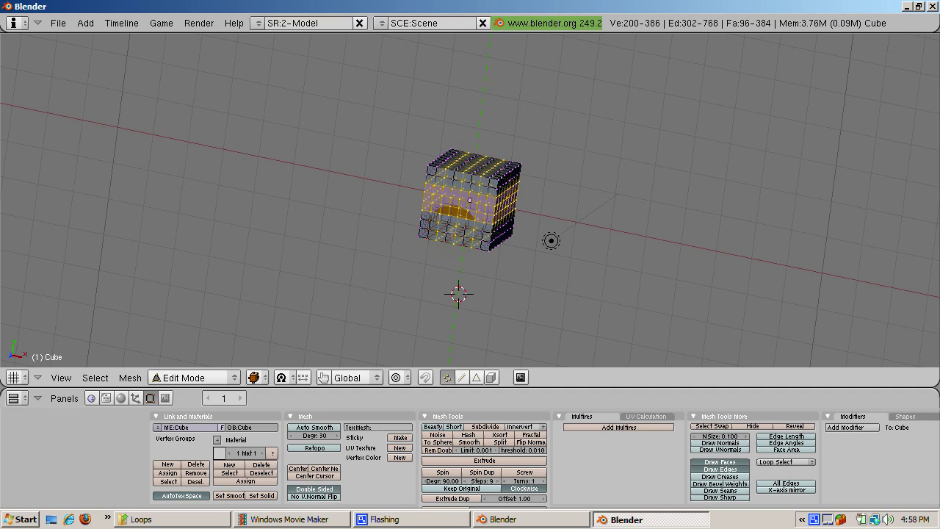
key("ctrl+KP_Add")
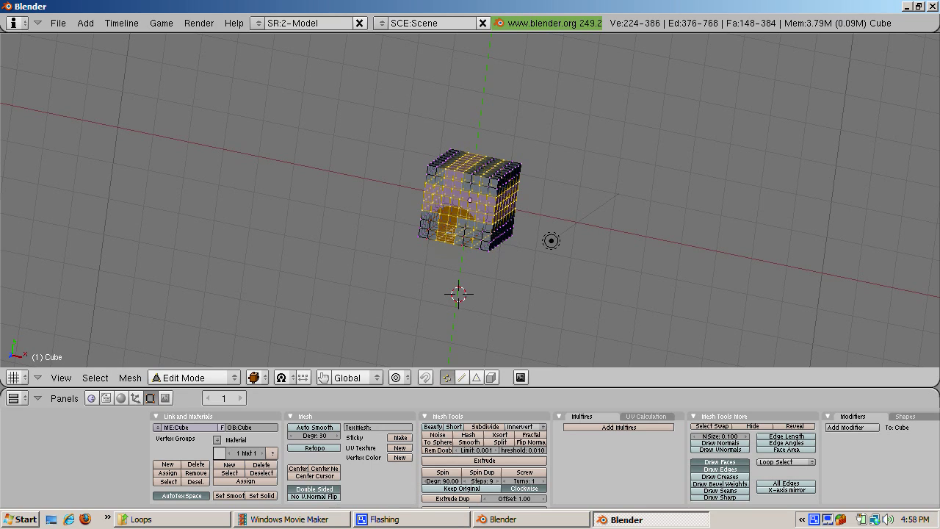
key("a")
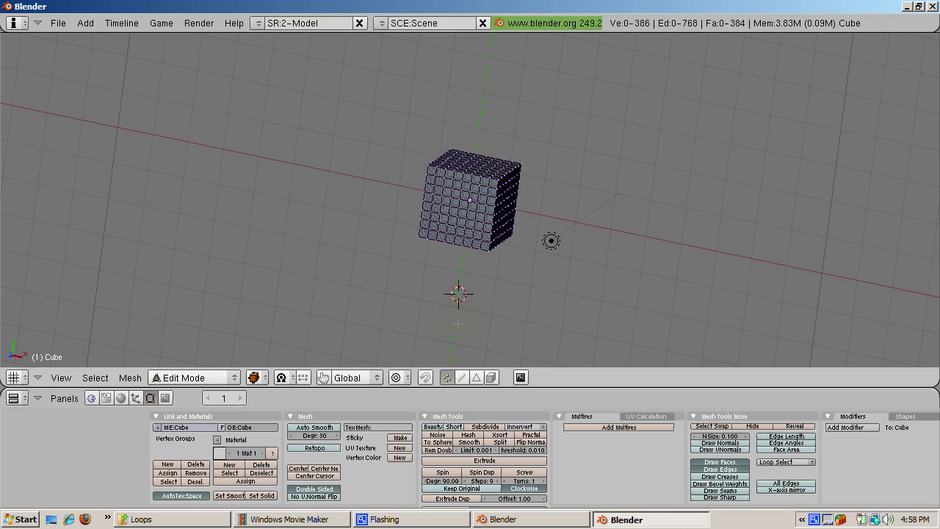
Step: Try selecting an edge loop in edge select mode, clear it, and switch to face select
left_click(462, 377)
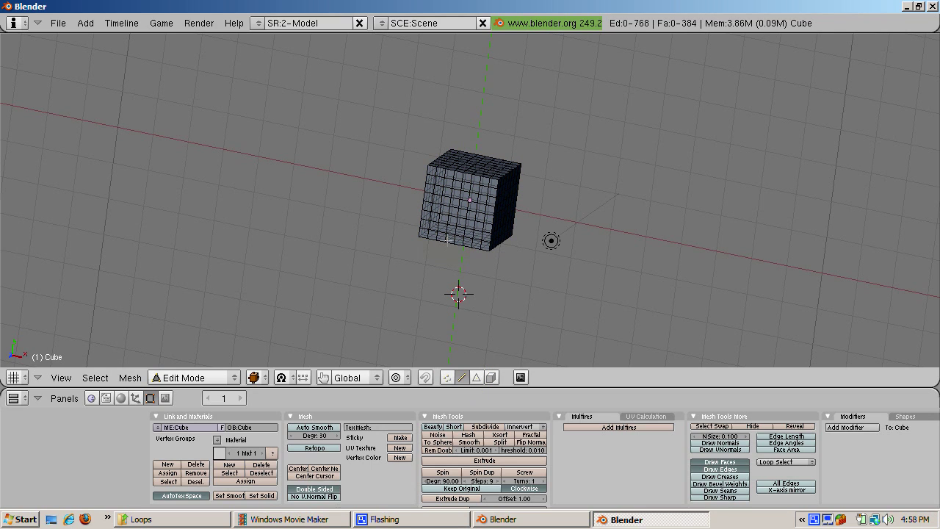
right_click(449, 240, "alt")
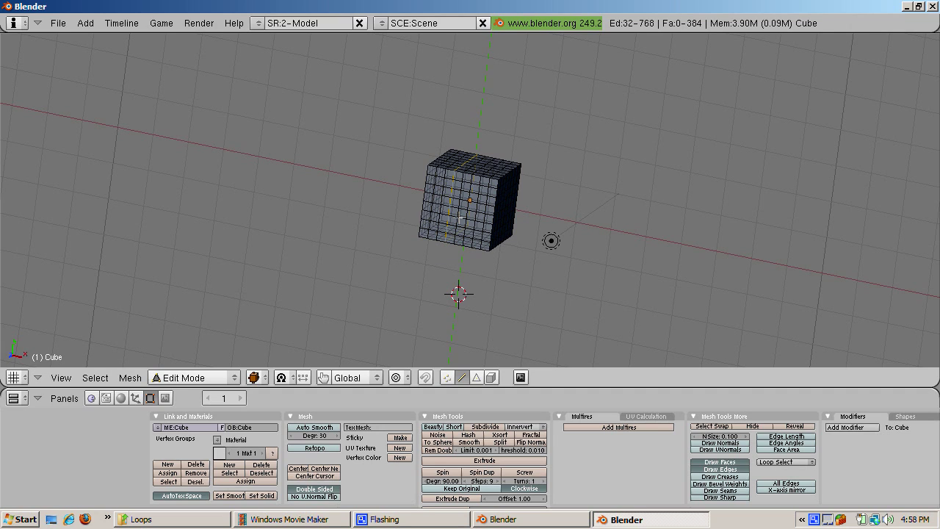
key("a")
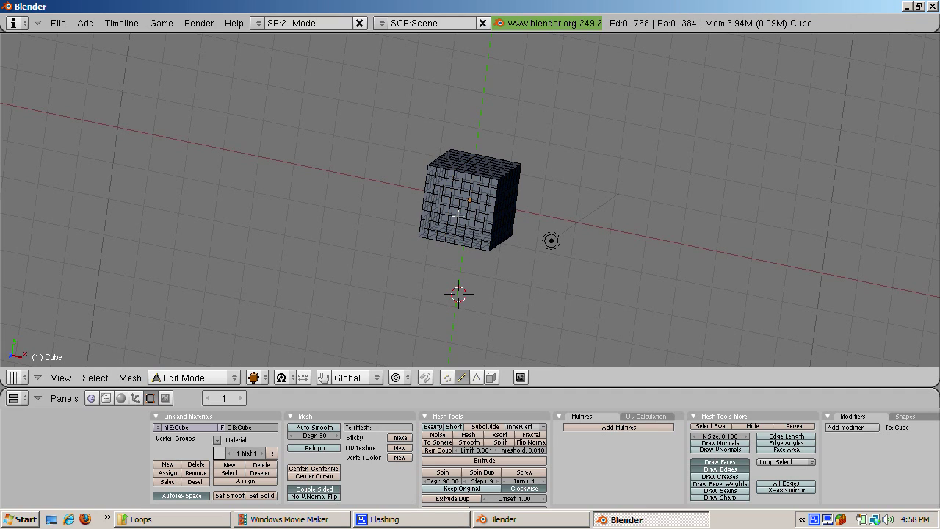
left_click(476, 377)
left_click(476, 376)
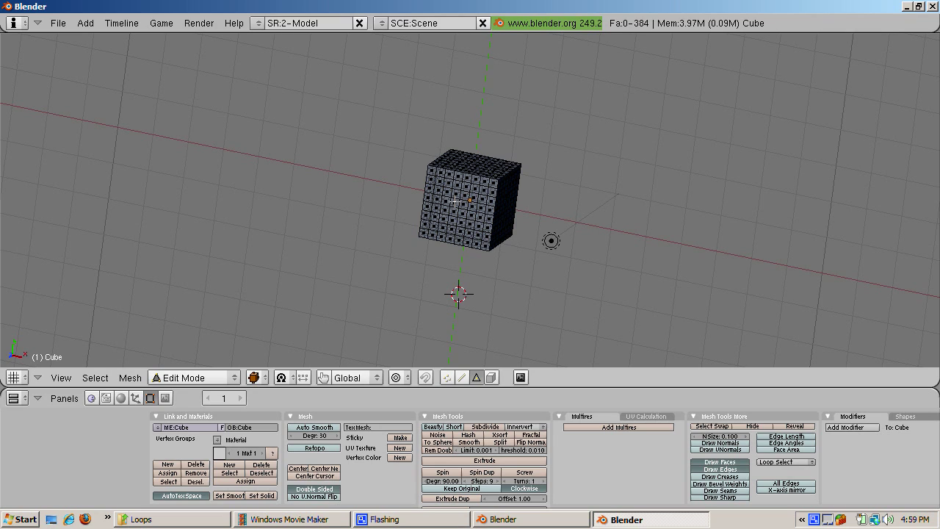
Step: Select four adjacent horizontal face loops plus one running over the top and front
right_click(455, 201, "alt")
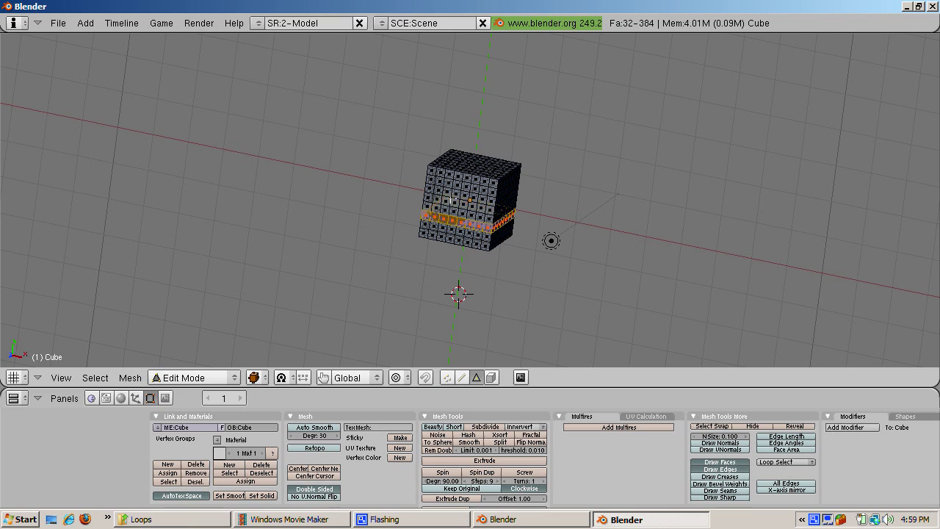
right_click(450, 198, "alt+shift")
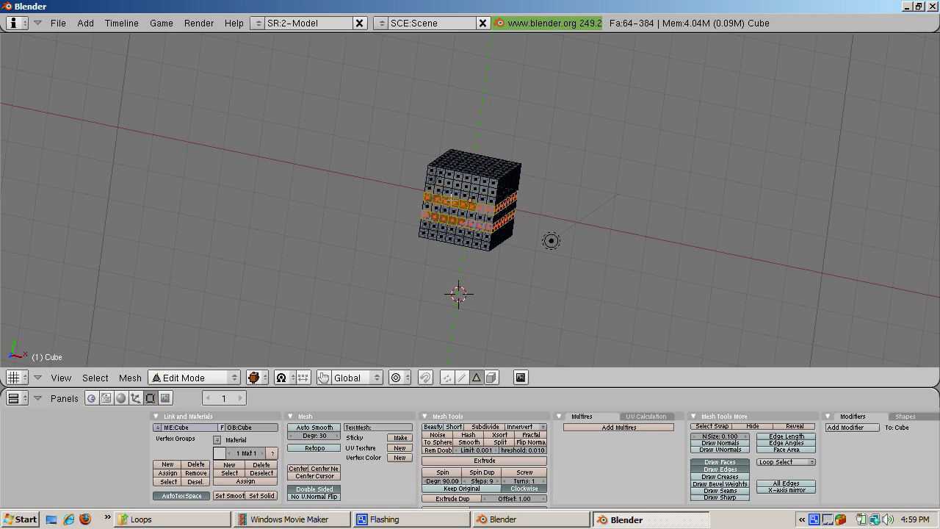
right_click(457, 186, "alt+shift")
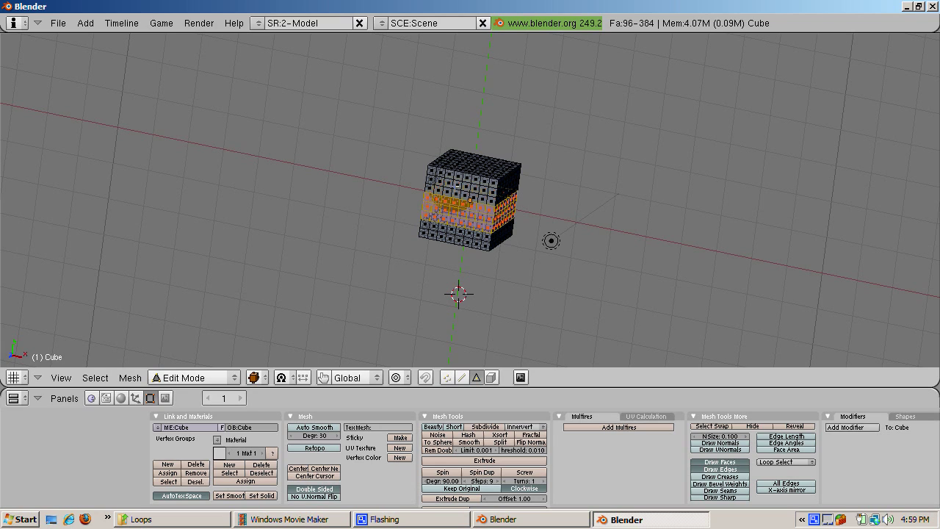
right_click(456, 182, "alt+shift")
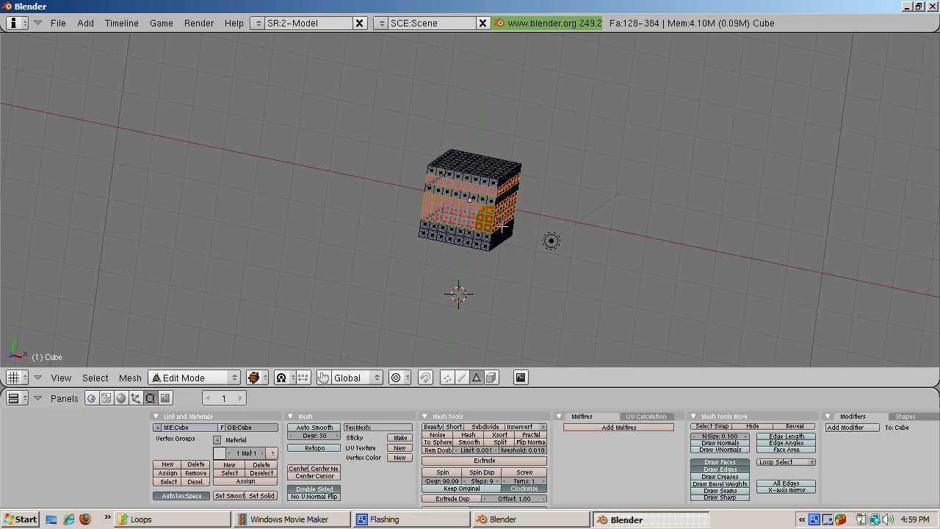
right_click(479, 239, "alt+shift")
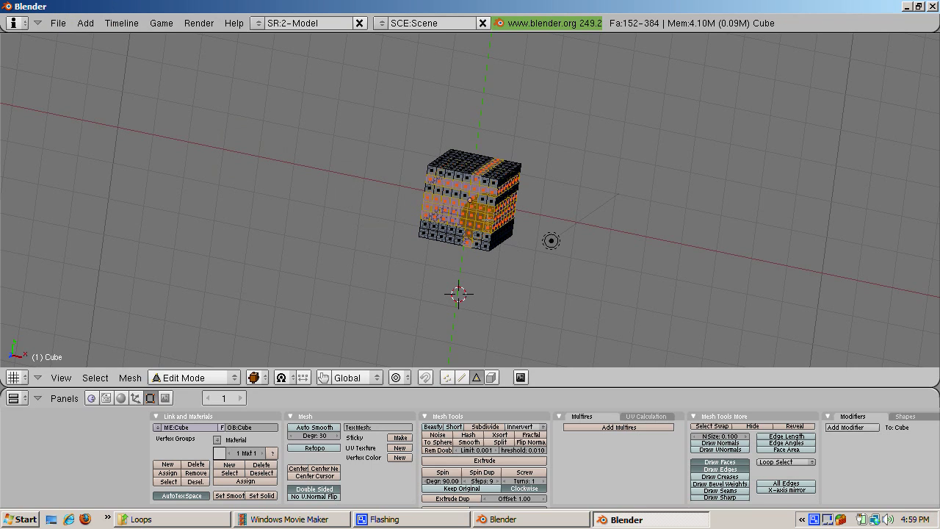
Step: In vertex select with nothing selected, cut one vertical edge loop slid slightly off-centre
left_click(446, 377)
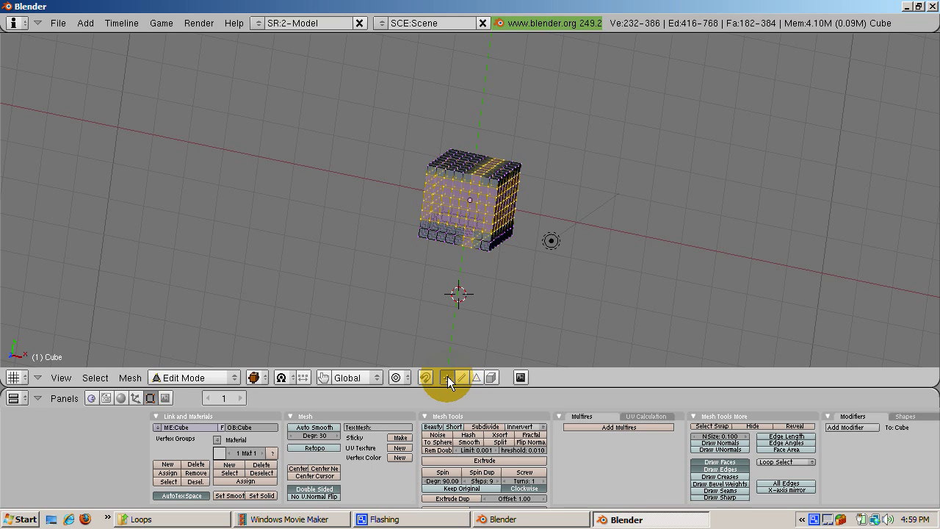
key("a")
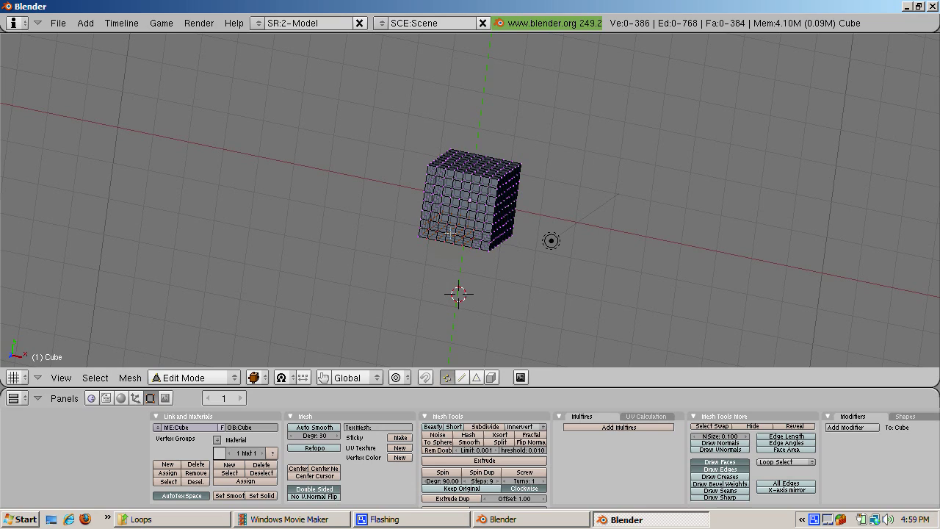
key("ctrl+r")
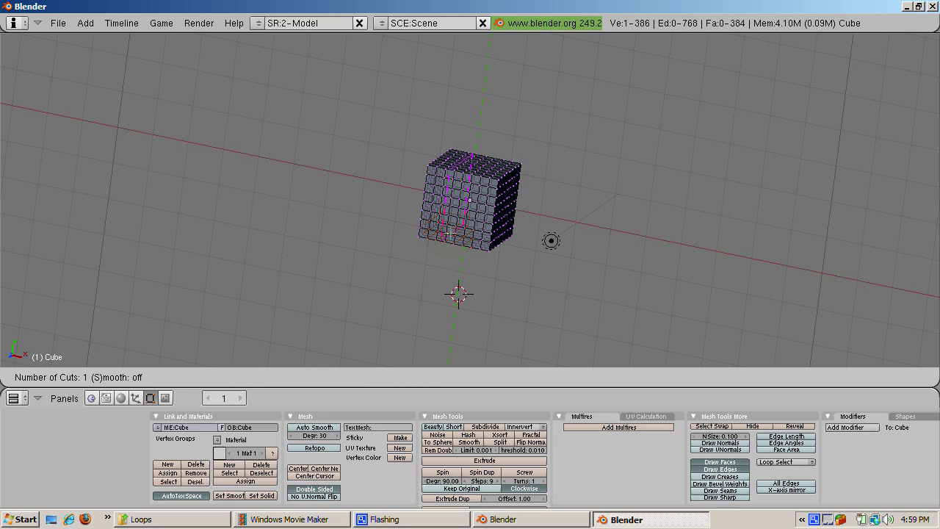
scroll(449, 233, "up", 3)
scroll(449, 233, "down", 3)
left_click(449, 233)
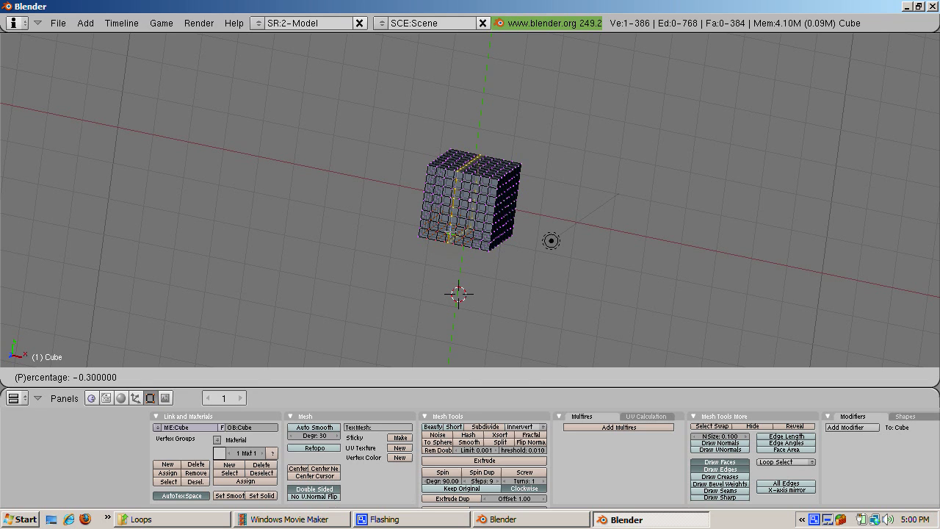
key("Return")
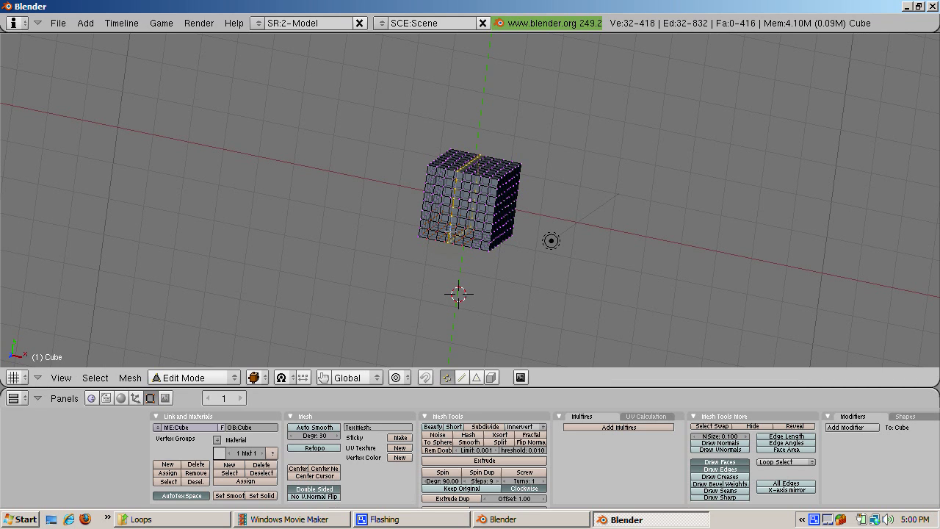
scroll(450, 232, "up", 5)
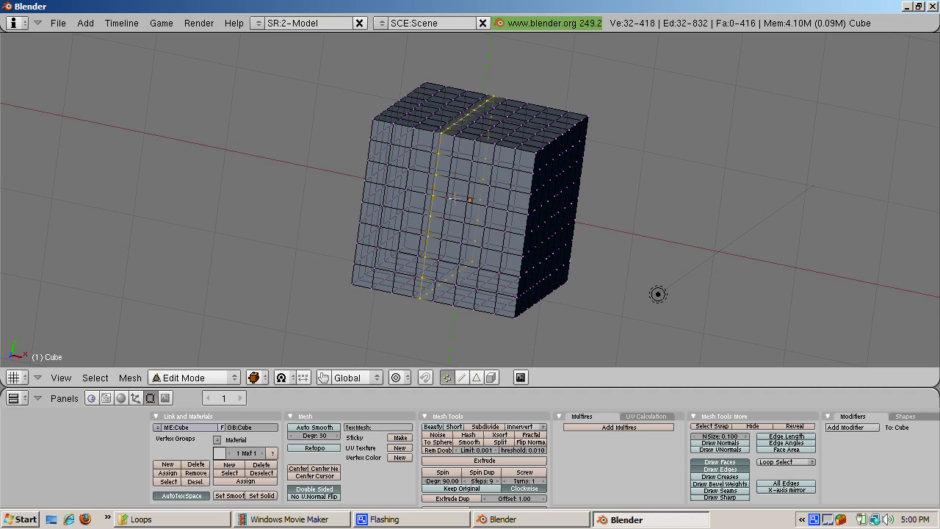
Step: Add three horizontal loop cuts around the cube's middle and clear the selection
key("a")
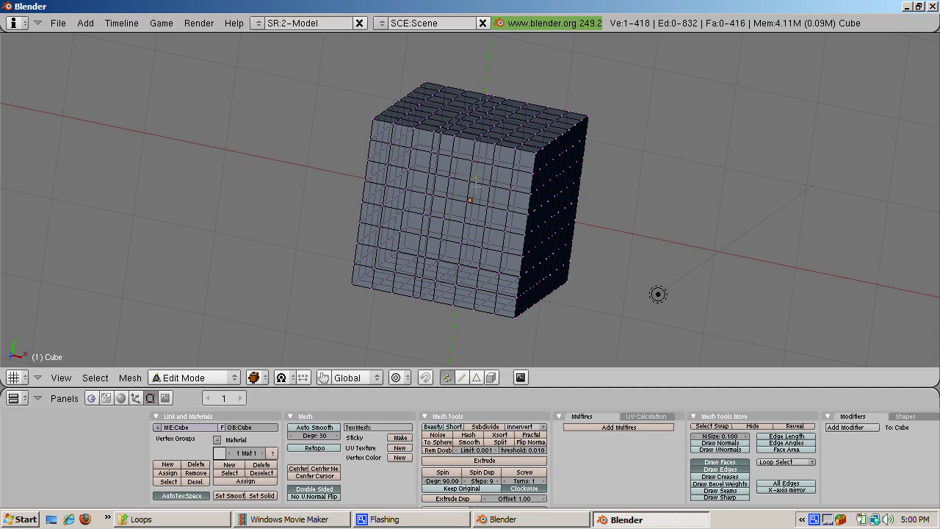
key("ctrl+r")
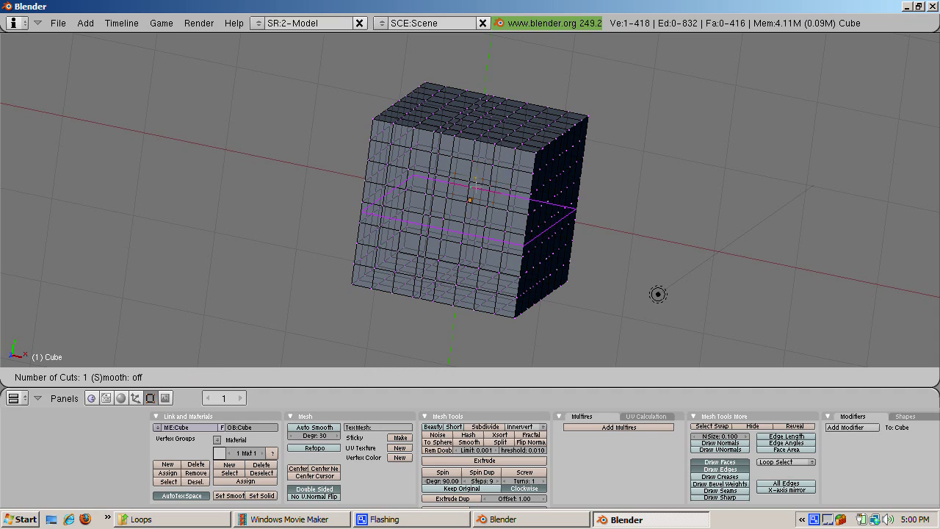
scroll(476, 183, "up", 1)
scroll(476, 184, "up", 1)
scroll(476, 185, "down", 1)
scroll(476, 184, "up", 2)
scroll(476, 184, "down", 1)
left_click(476, 182)
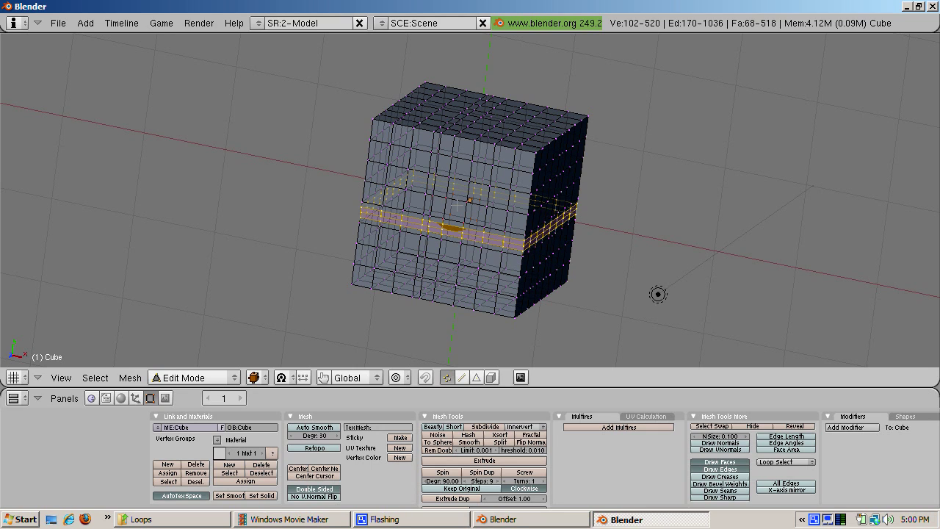
key("a")
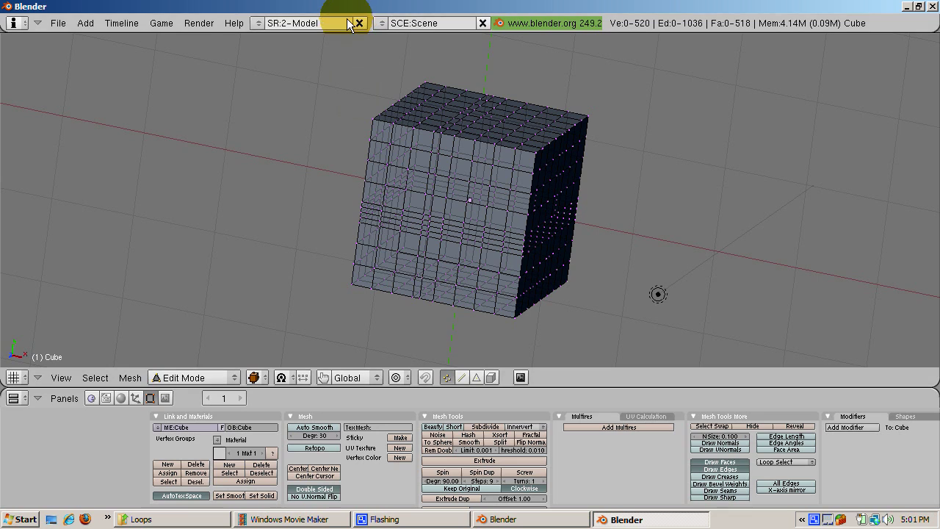
left_click(58, 24)
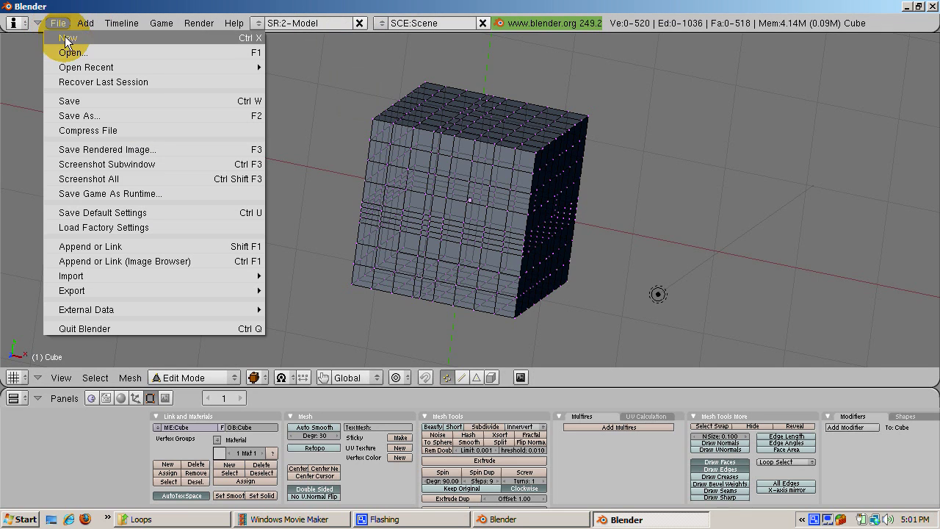
Step: Load factory settings and delete the default cube
left_click(103, 227)
left_click(103, 226)
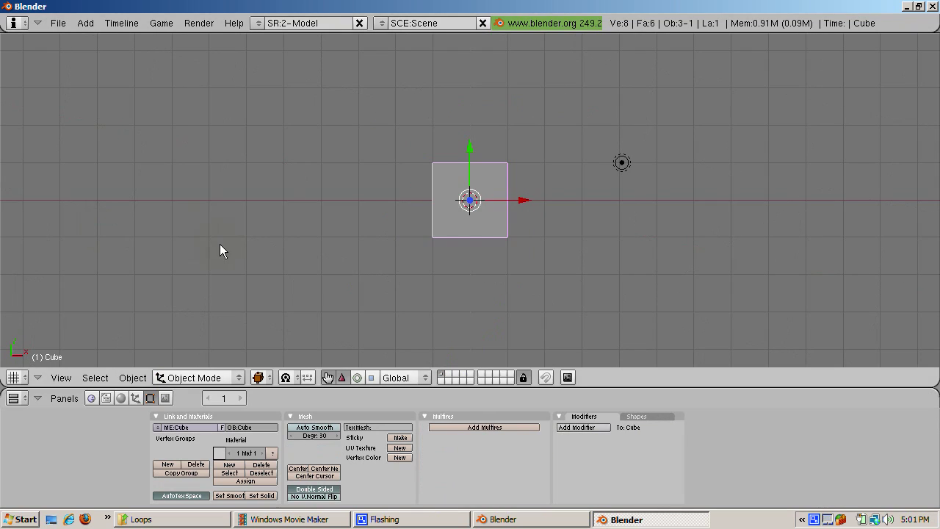
right_click(459, 214)
key("x")
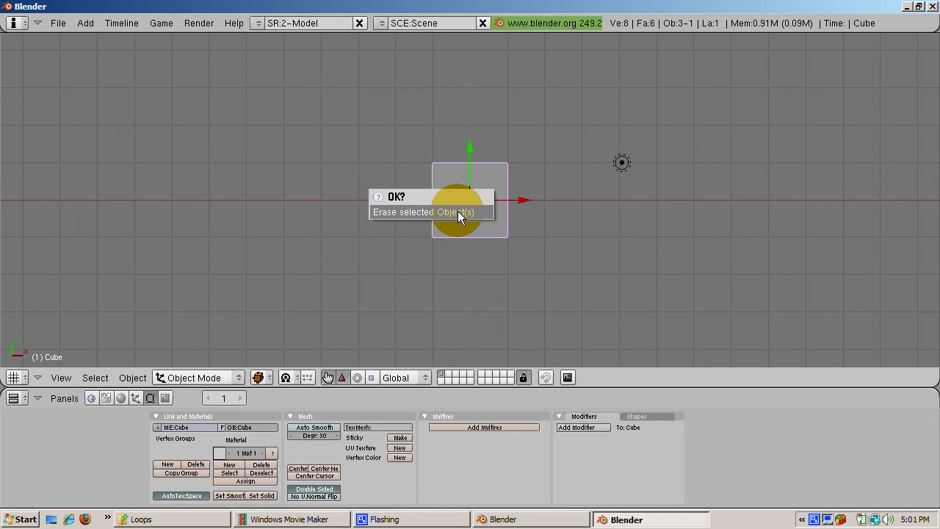
left_click(458, 212)
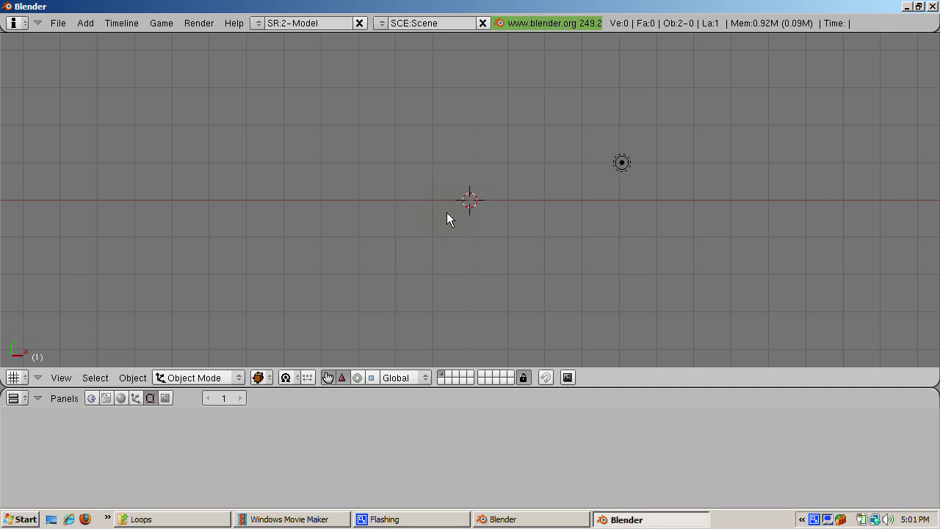
Step: Add a UV sphere, show it as wireframe, and enter Edit Mode with nothing selected
key("space")
mouse_move(515, 212)
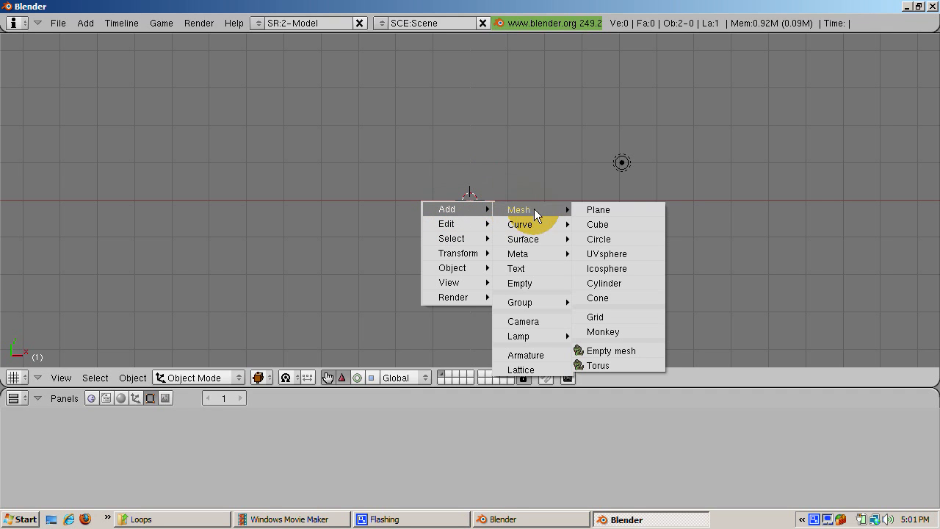
left_click(605, 257)
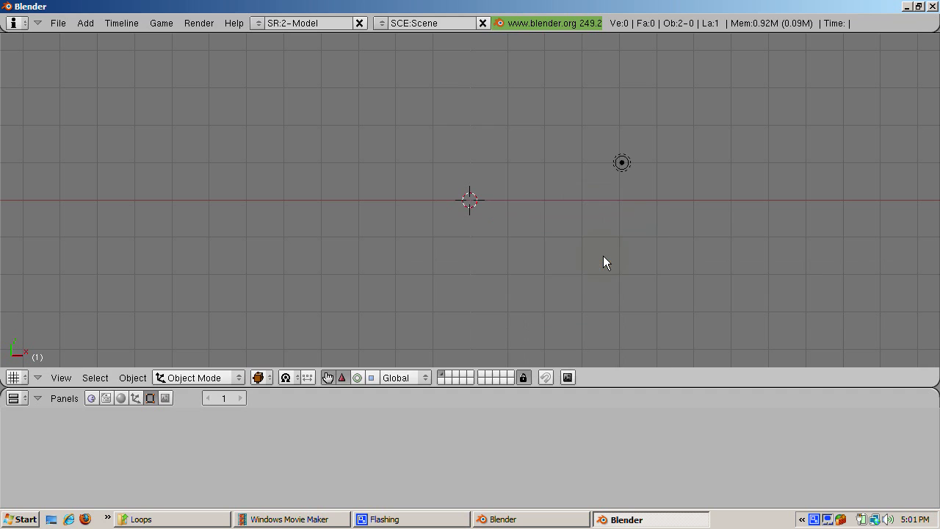
left_click(670, 263)
scroll(675, 260, "up", 2)
scroll(674, 260, "up", 2)
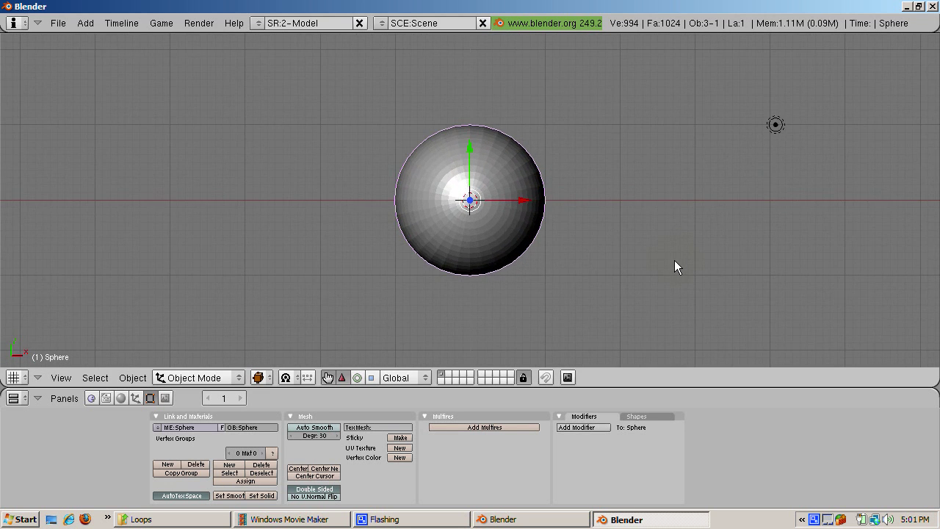
key("z")
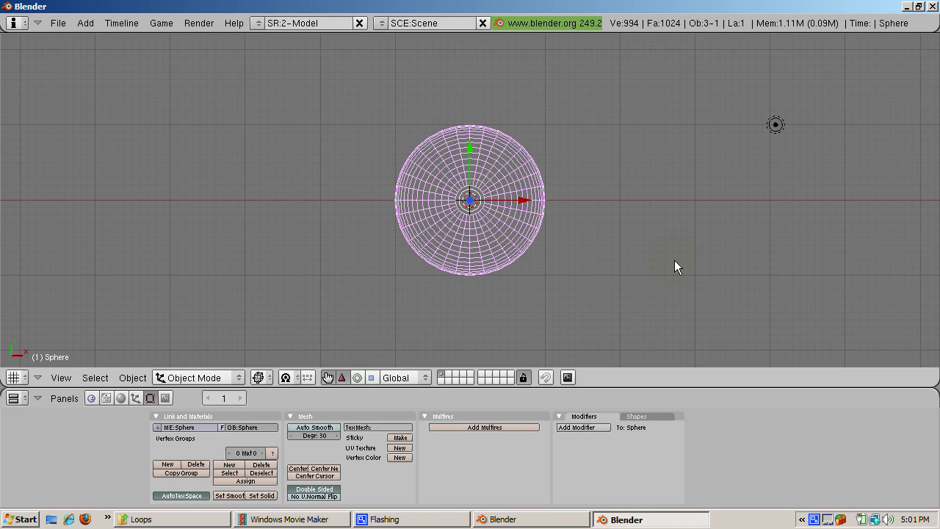
key("Tab")
key("a")
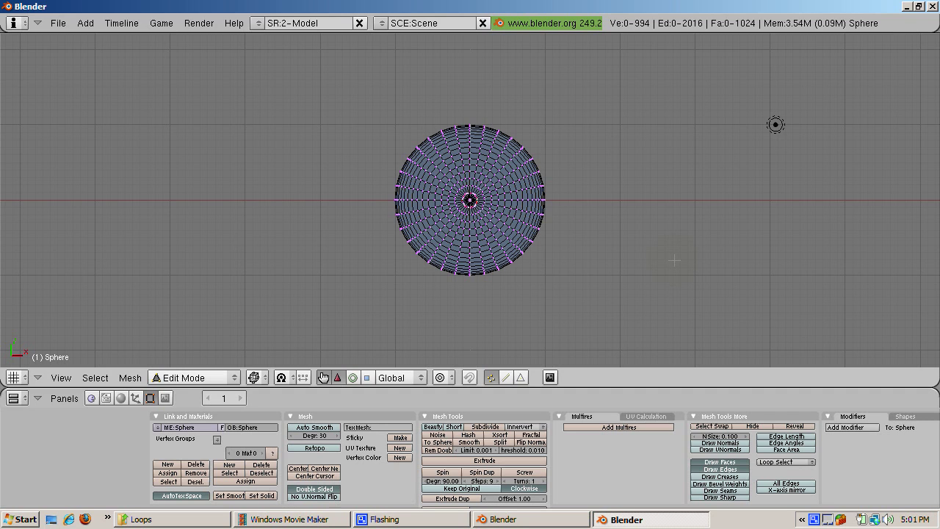
Step: Cancel the first loop cut and switch to a centred front view
scroll(674, 260, "up", 2)
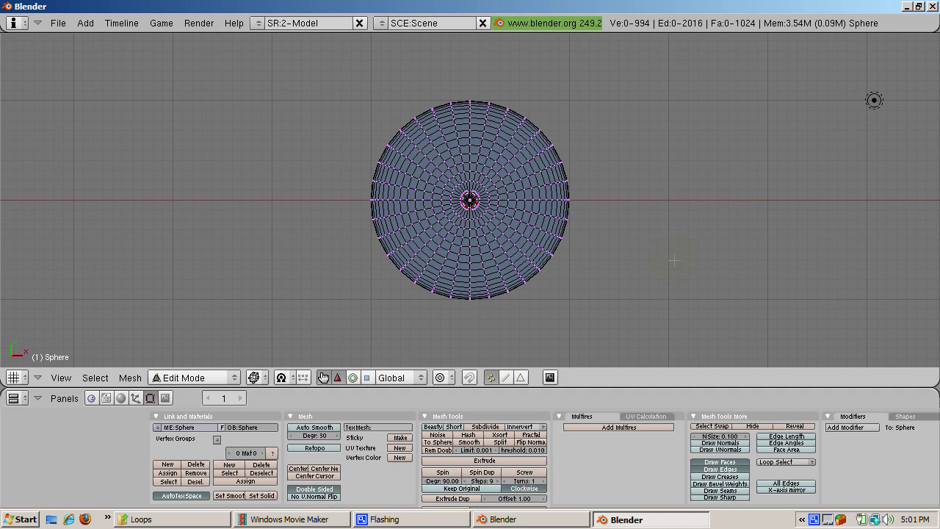
key("ctrl+r")
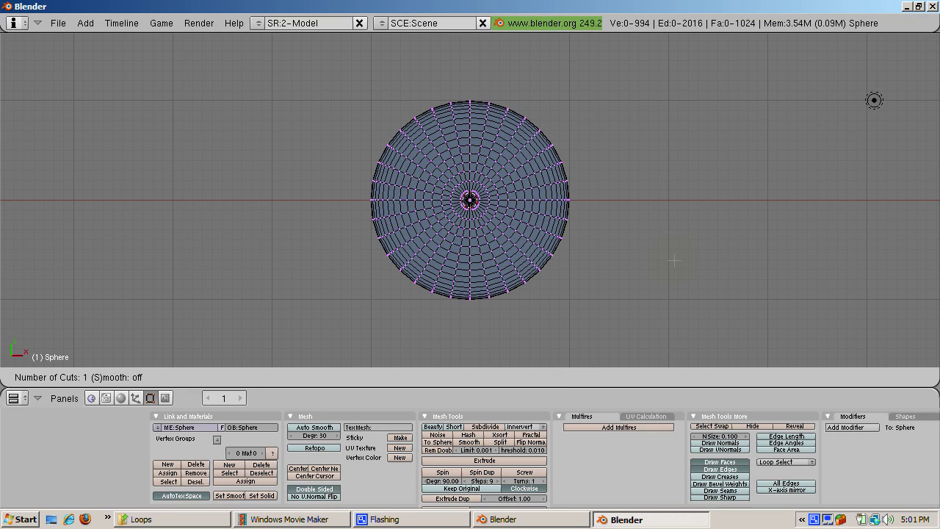
key("Escape")
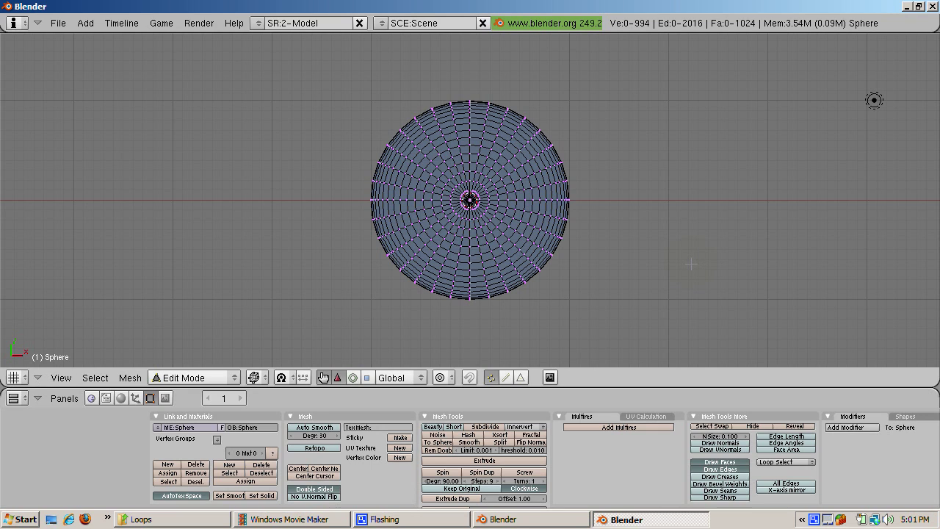
key("KP_1")
key("shift+c")
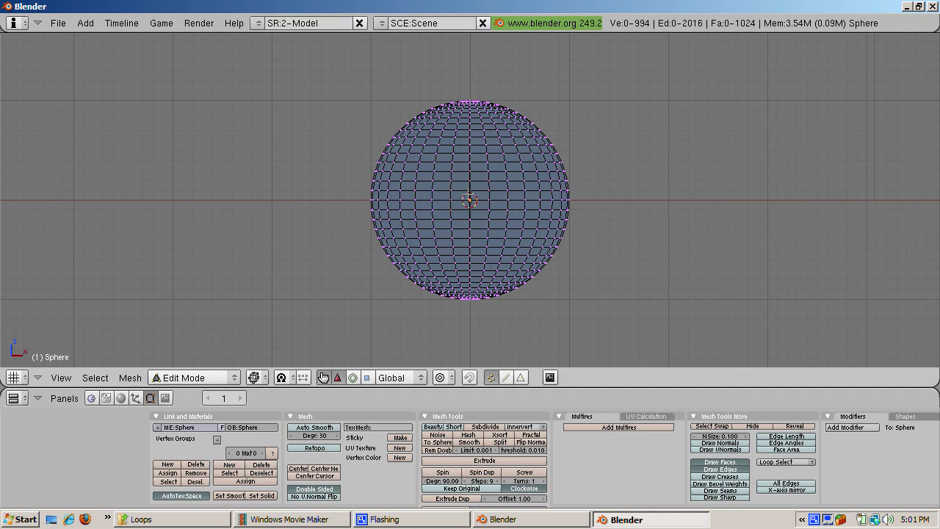
Step: Cut a horizontal edge loop just above the equator, hide the manipulator, and deselect
scroll(470, 189, "up", 2)
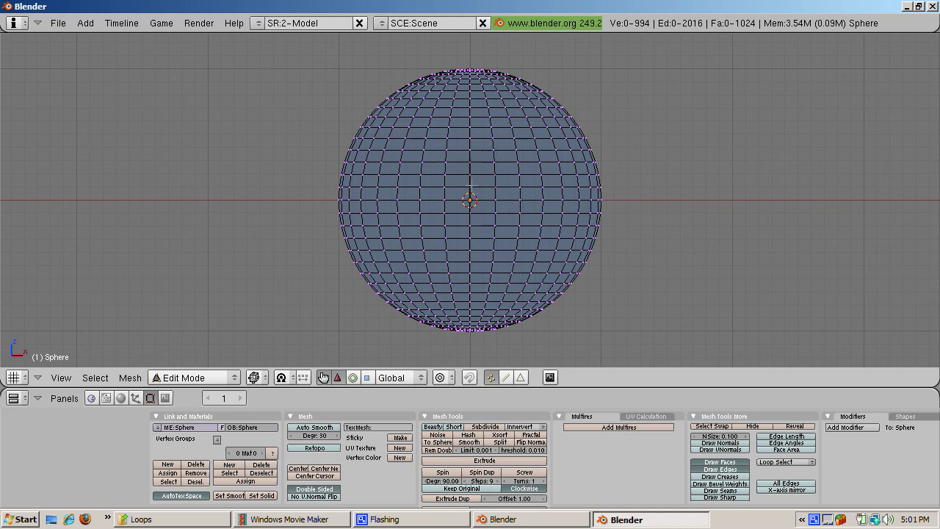
key("ctrl+r")
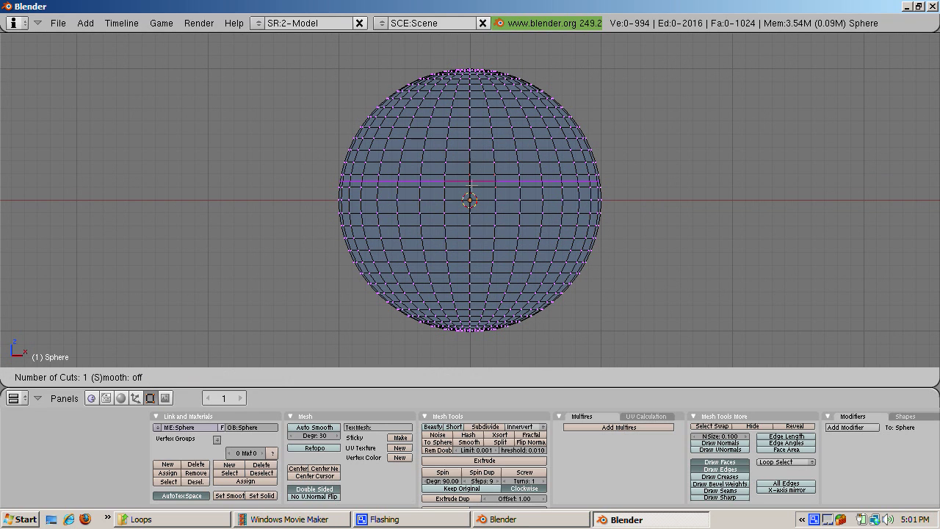
left_click(470, 177)
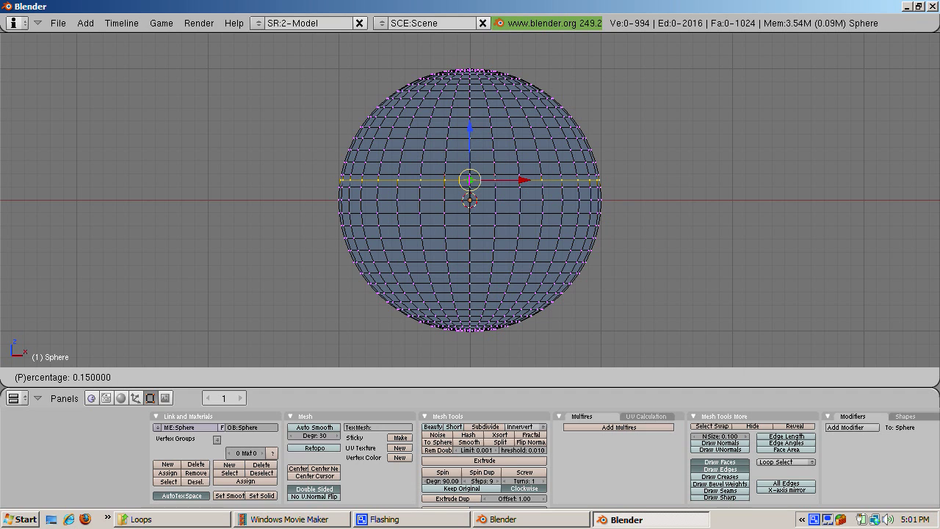
key("Return")
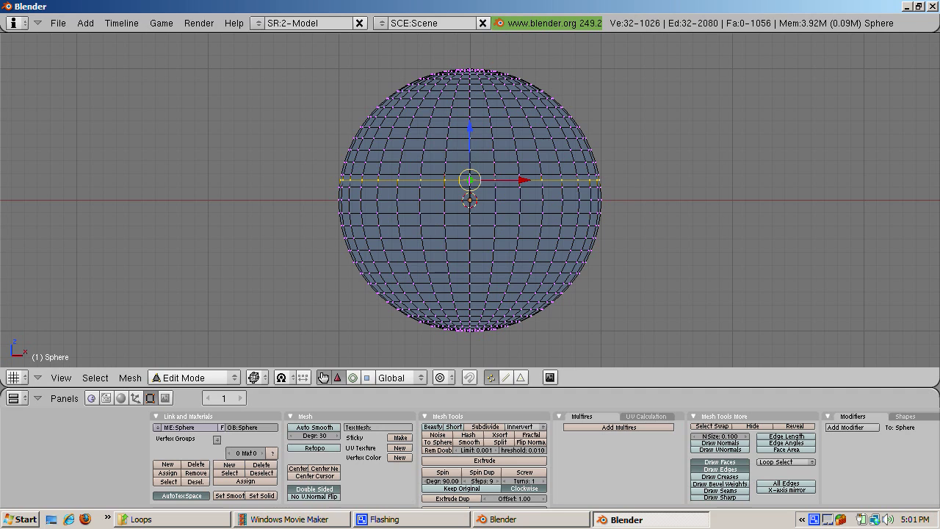
left_click(323, 378)
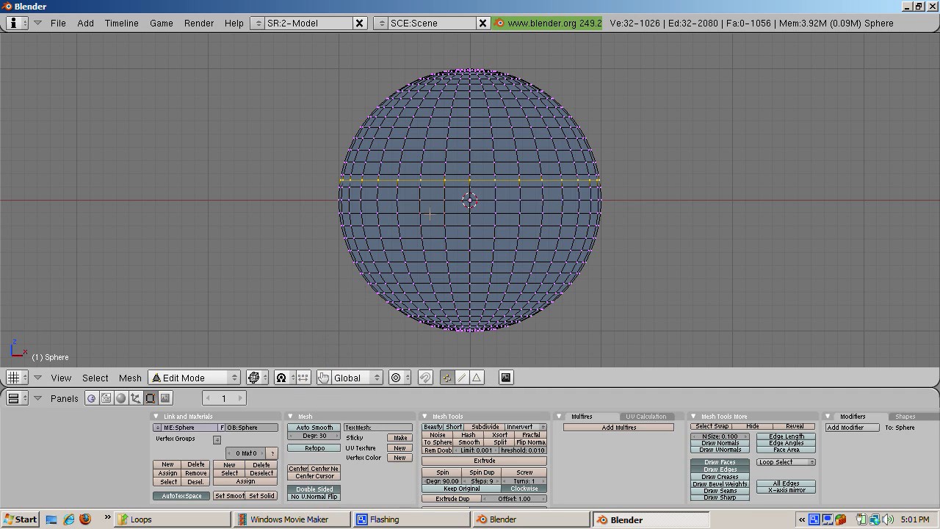
scroll(449, 202, "up", 2)
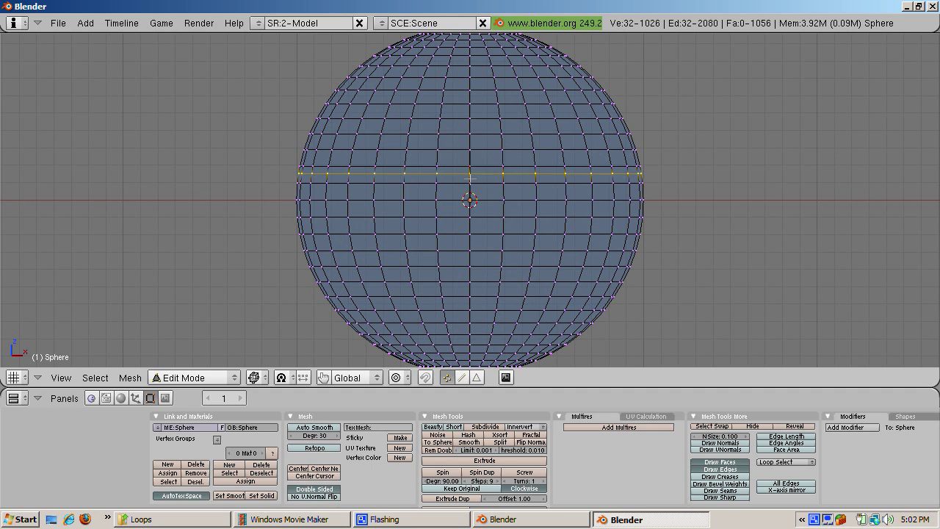
key("a")
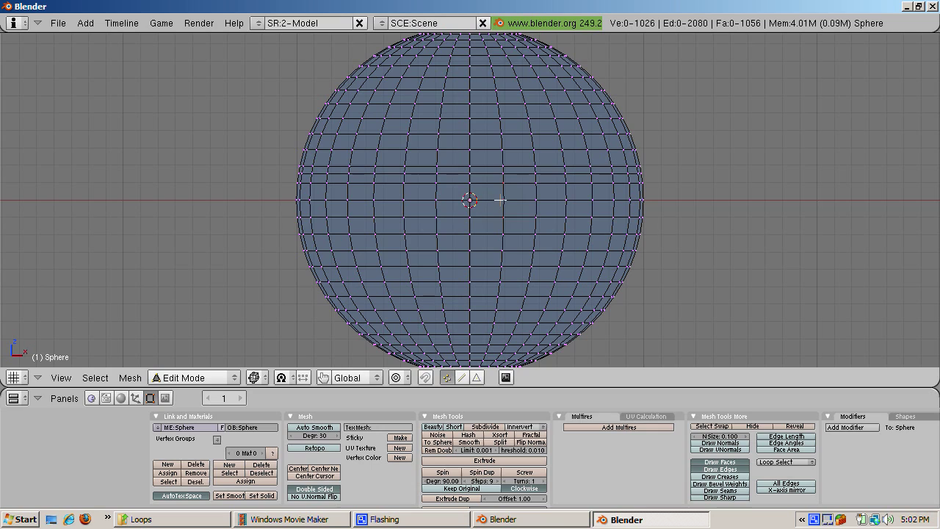
Step: Add a vertical pole-to-pole edge loop just right of centre, orbit to check, and return to front view
left_click(497, 200)
key("ctrl+r")
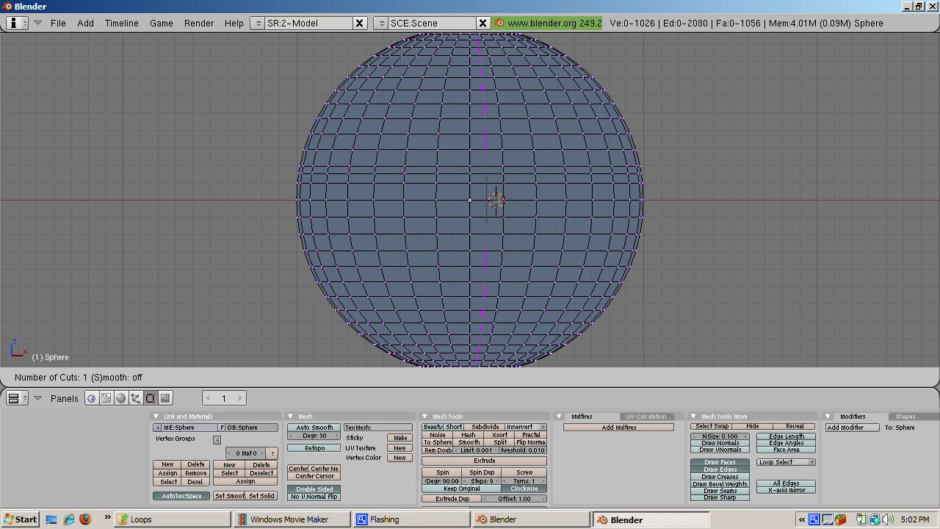
left_click(487, 199)
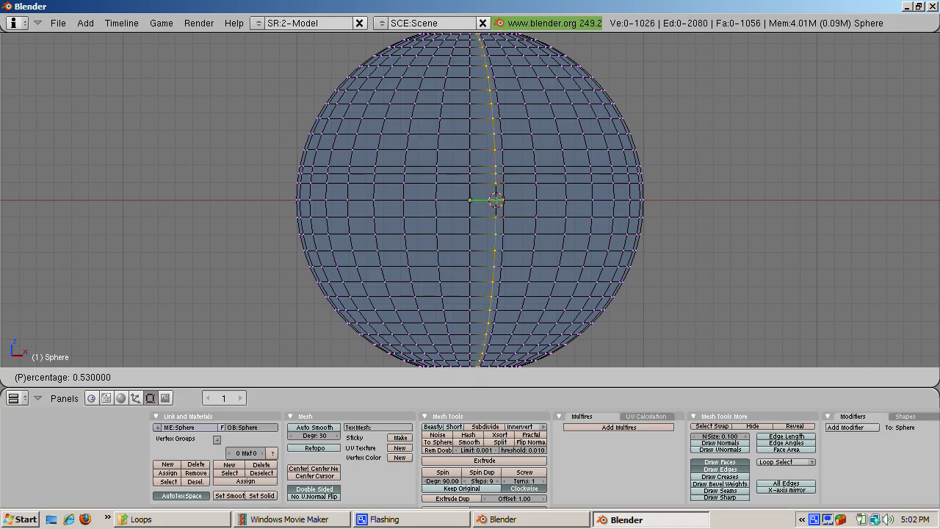
left_click(486, 197)
middle_click_drag(485, 192, 414, 230)
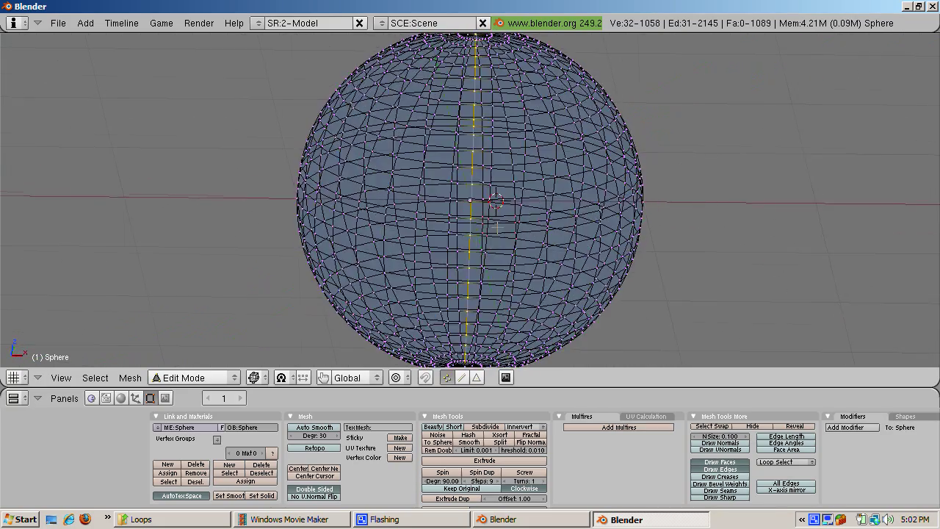
middle_click_drag(497, 228, 115, 255)
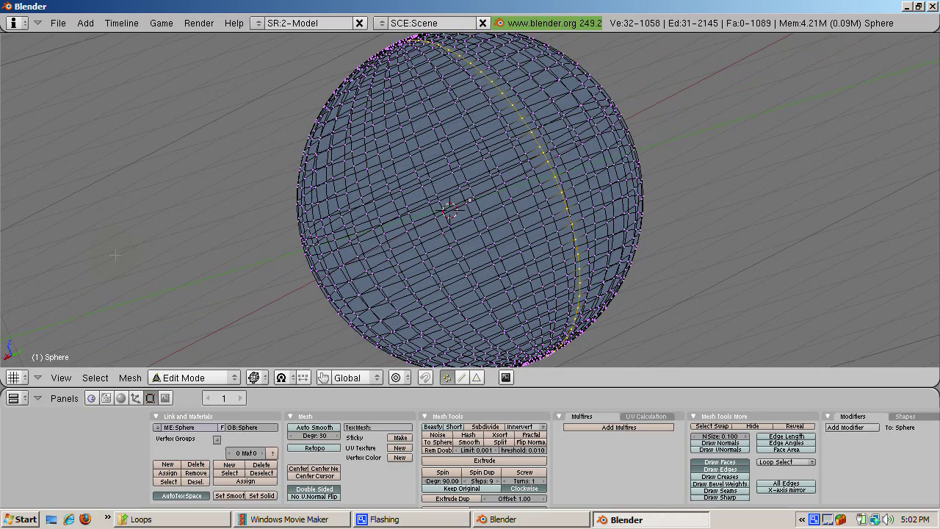
key("KP_1")
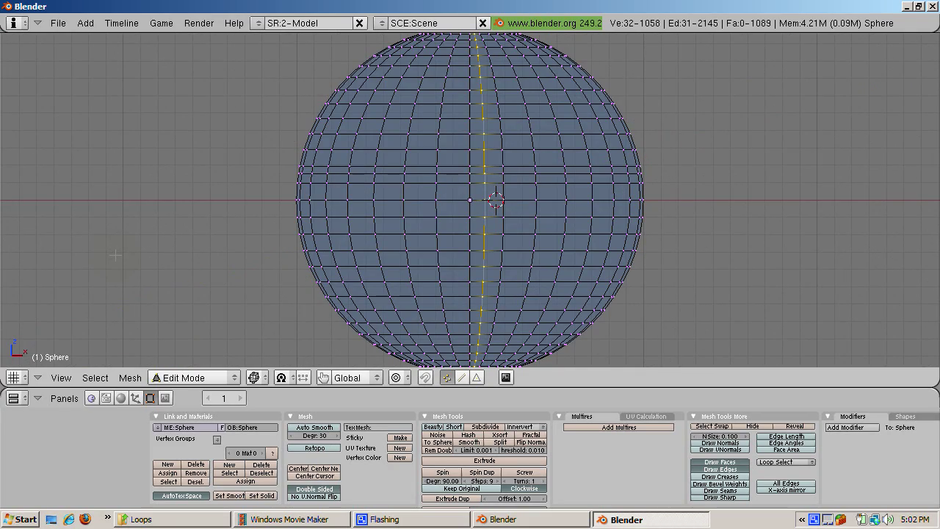
Step: Cut four closely spaced vertical edge loops left of centre and clear the selection
key("a")
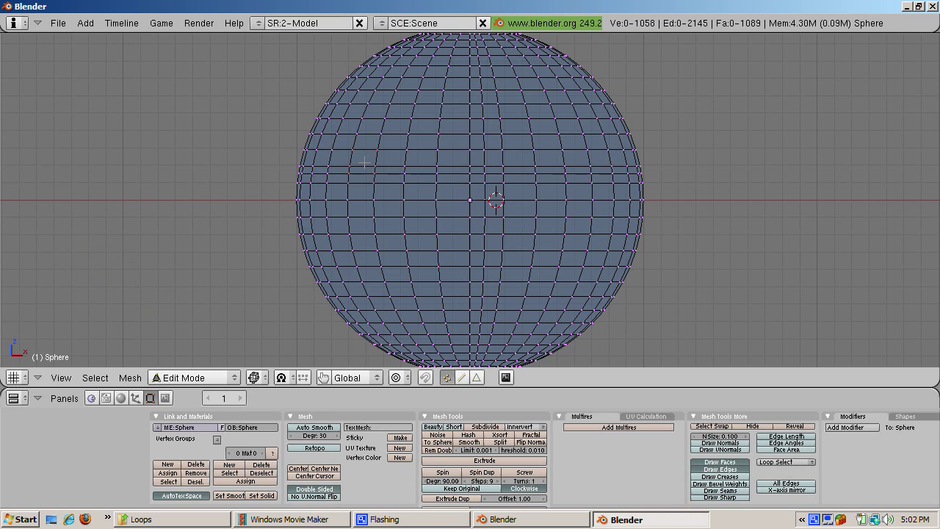
left_click(424, 154)
key("ctrl+r")
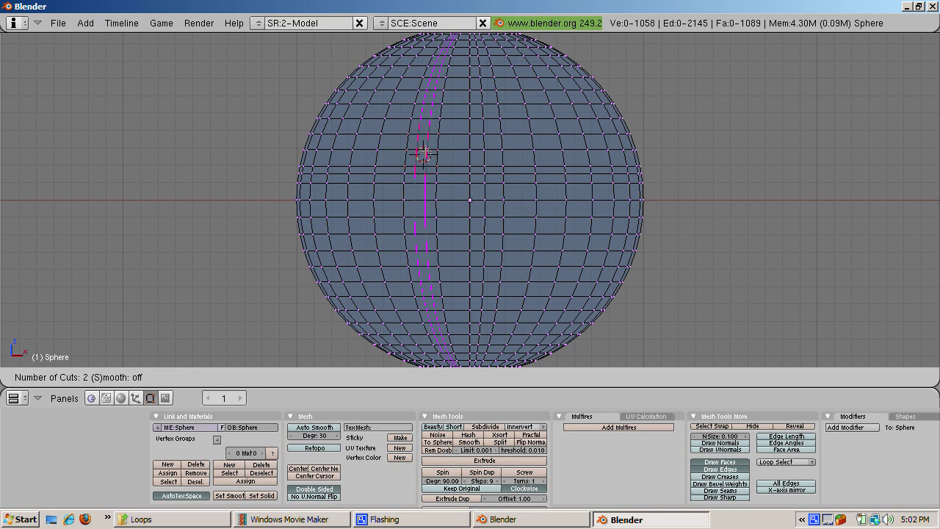
scroll(424, 154, "up", 1)
scroll(424, 155, "up", 1)
left_click(424, 154)
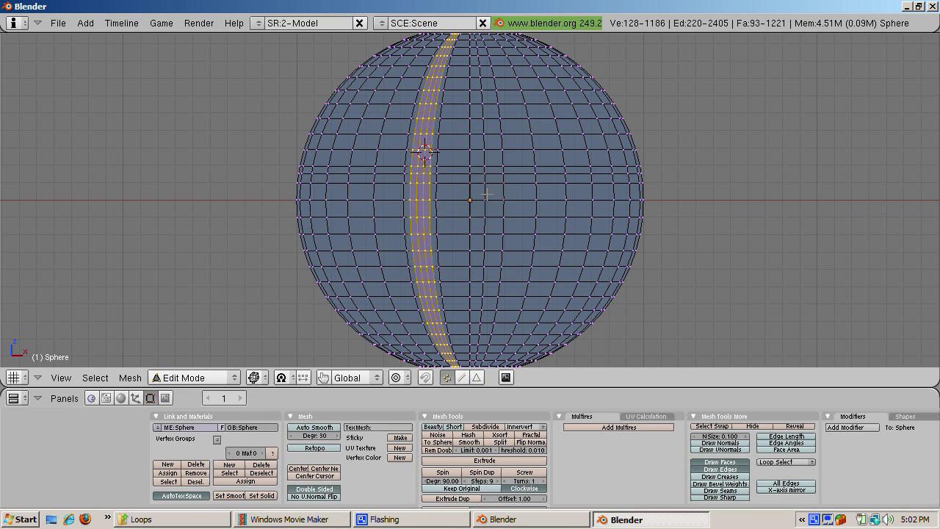
key("a")
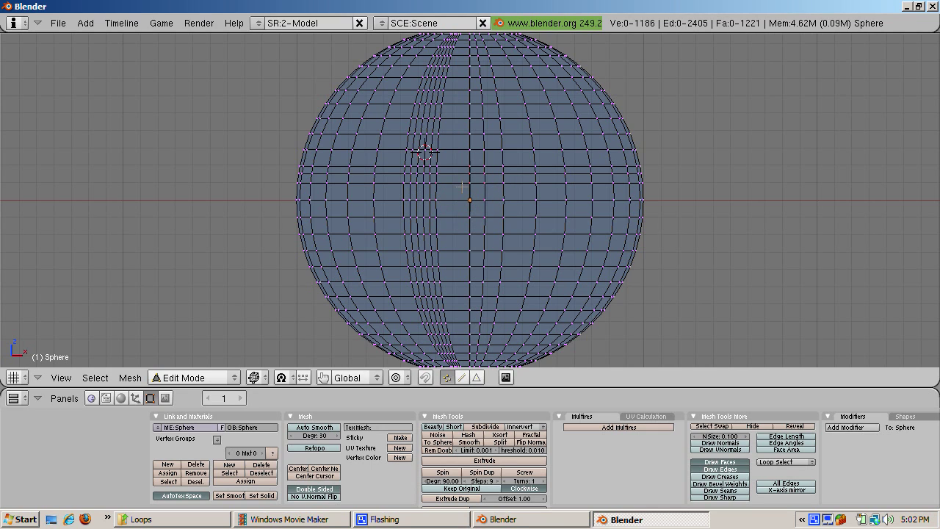
left_click(462, 194)
Step: Select the central vertical face loop plus two further right, then orbit and return to front view
right_click(460, 193, "alt")
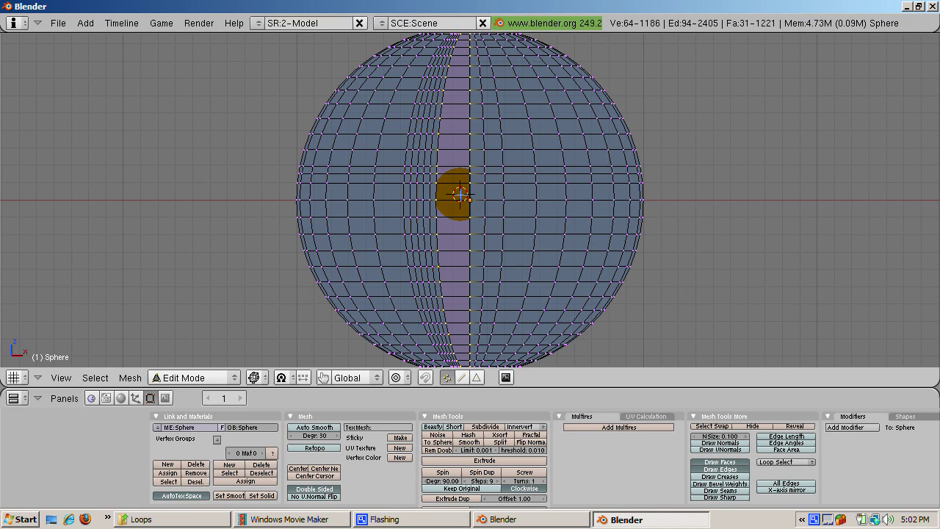
right_click(521, 195, "alt+shift")
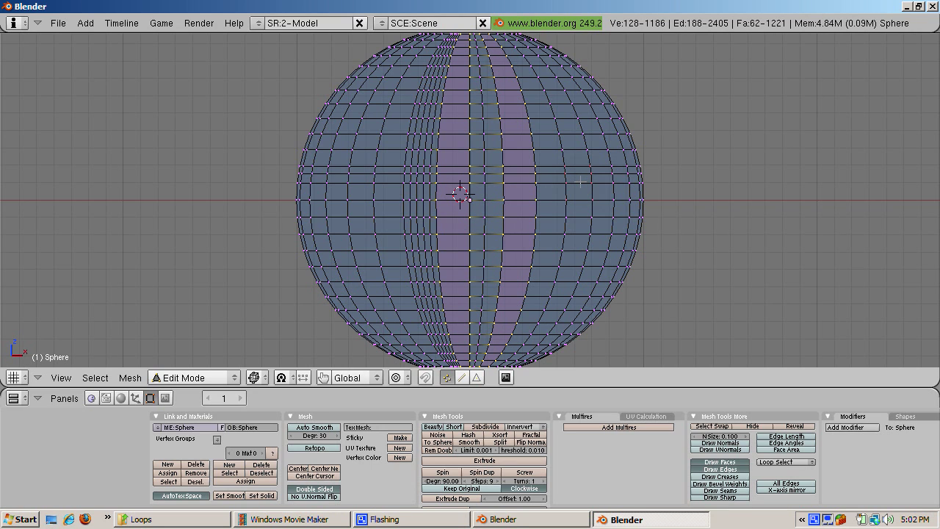
right_click(579, 190, "alt+shift")
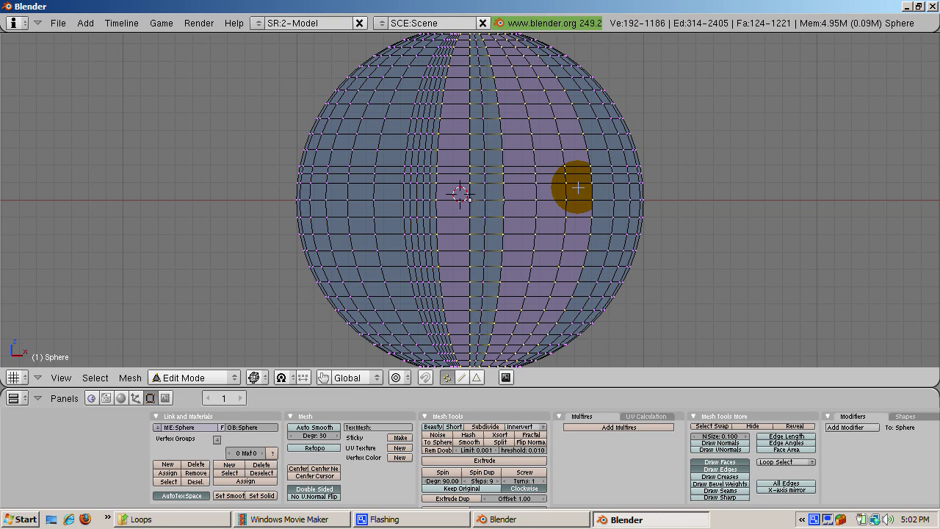
mouse_move(578, 188)
middle_mouse_down()
mouse_move(690, 164)
mouse_move(623, 42)
mouse_move(658, 50)
middle_mouse_up()
key("KP_1")
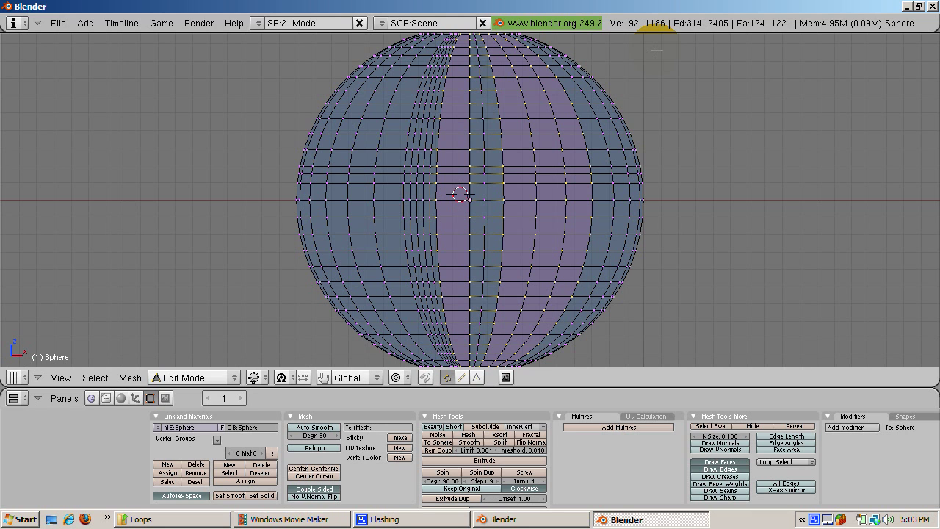
Step: Zoom the view and deselect all the selected face loops
scroll(657, 50, "down", 2)
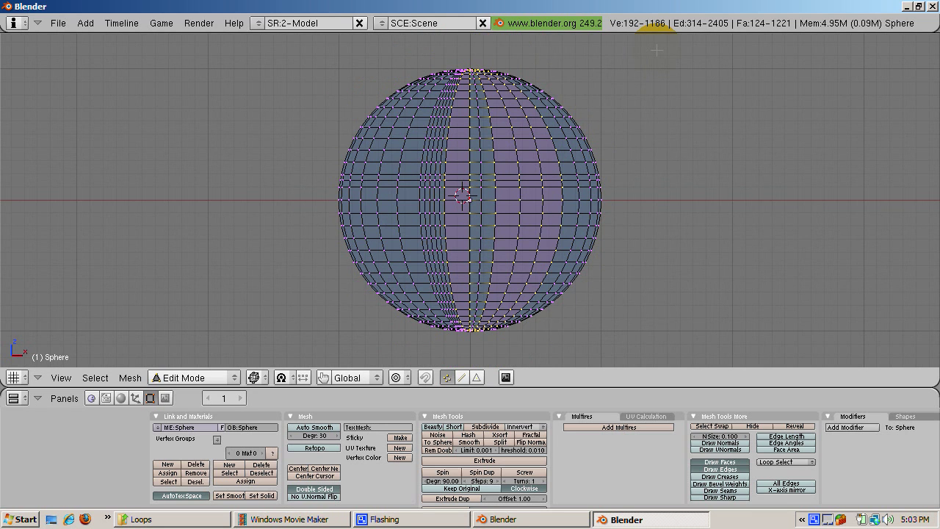
scroll(657, 50, "up", 1)
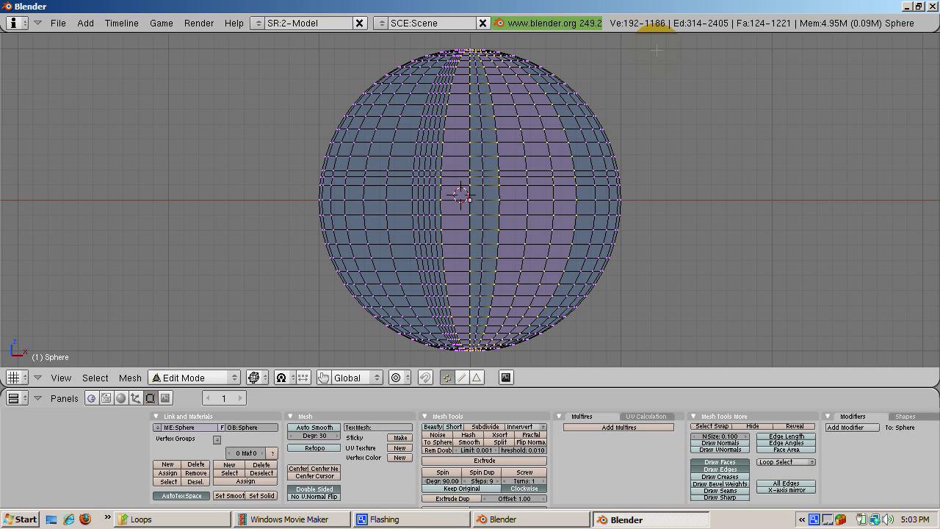
key("a")
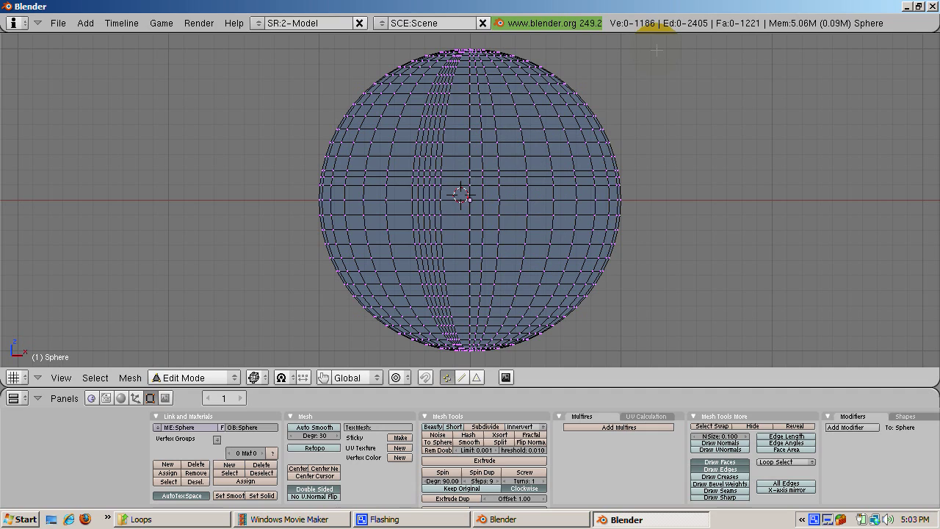